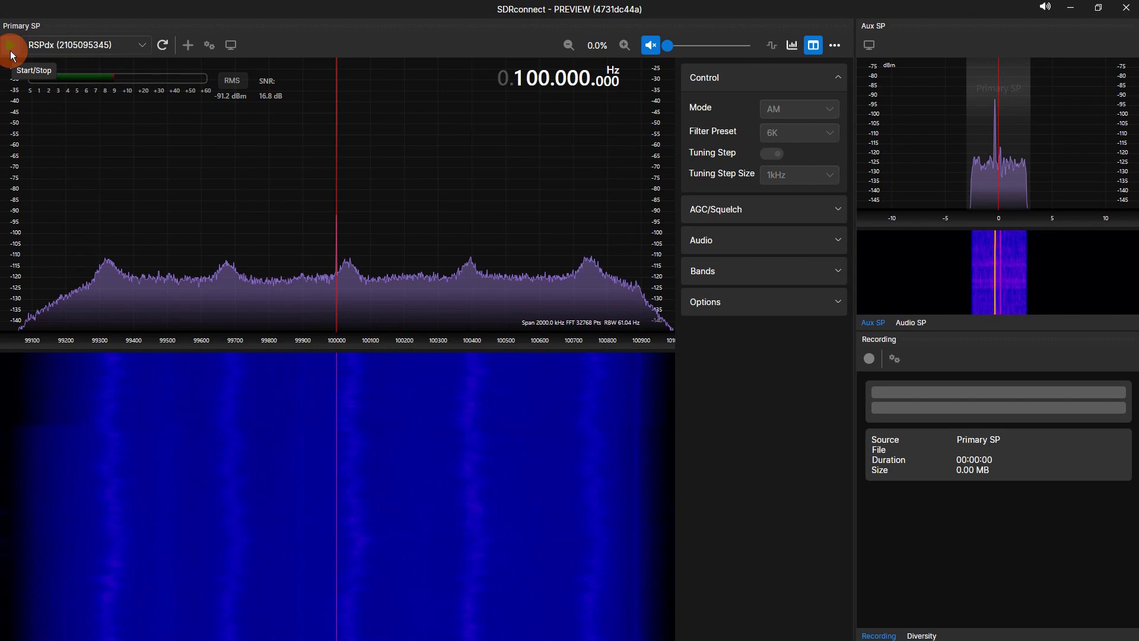
Start and stop the RSPdx stream, then check the receiver list without changing the device.
click(11, 51)
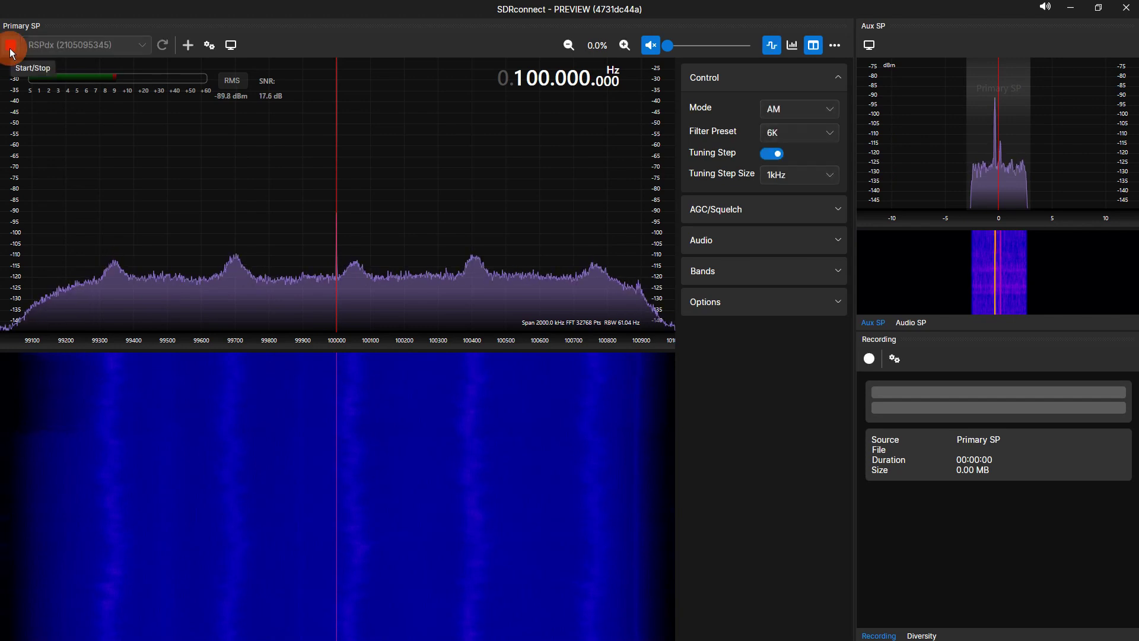
click(10, 45)
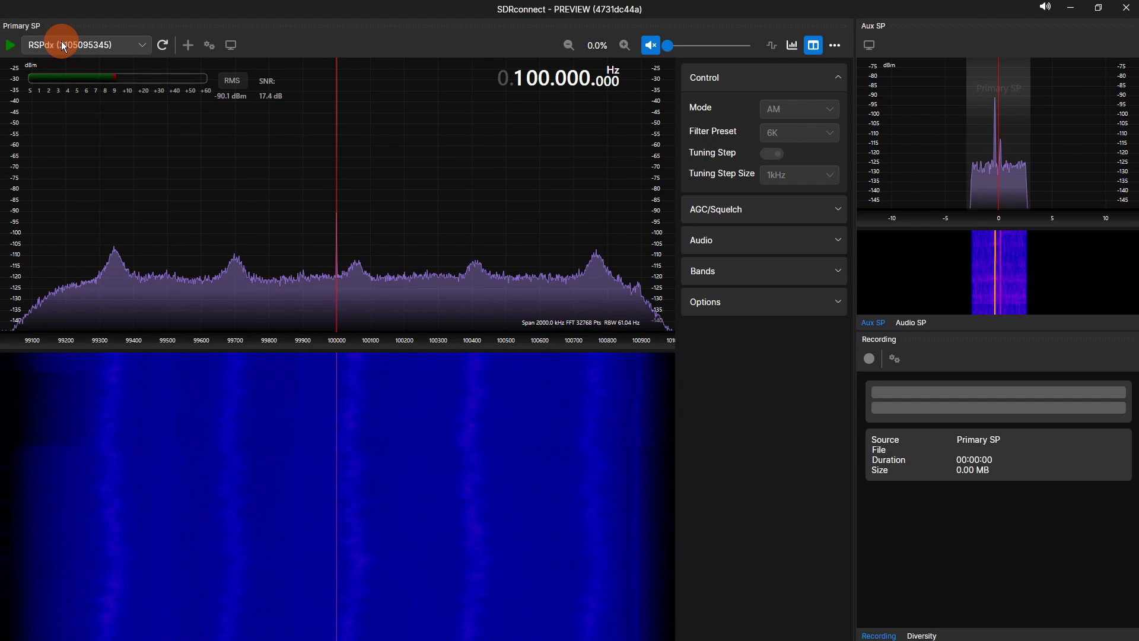
click(63, 47)
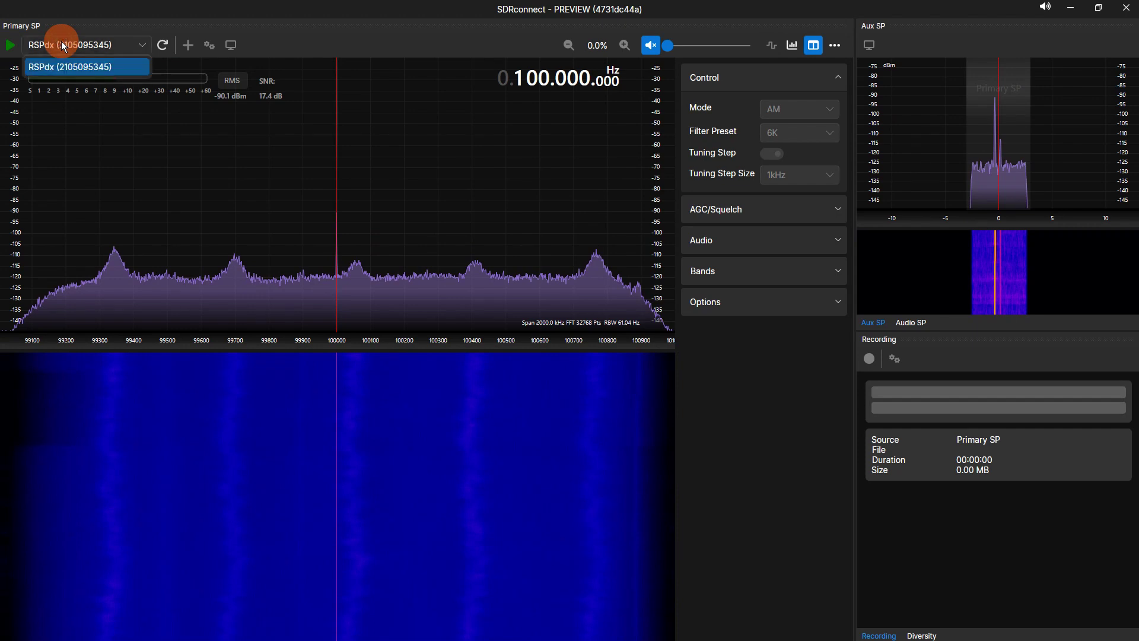
click(63, 47)
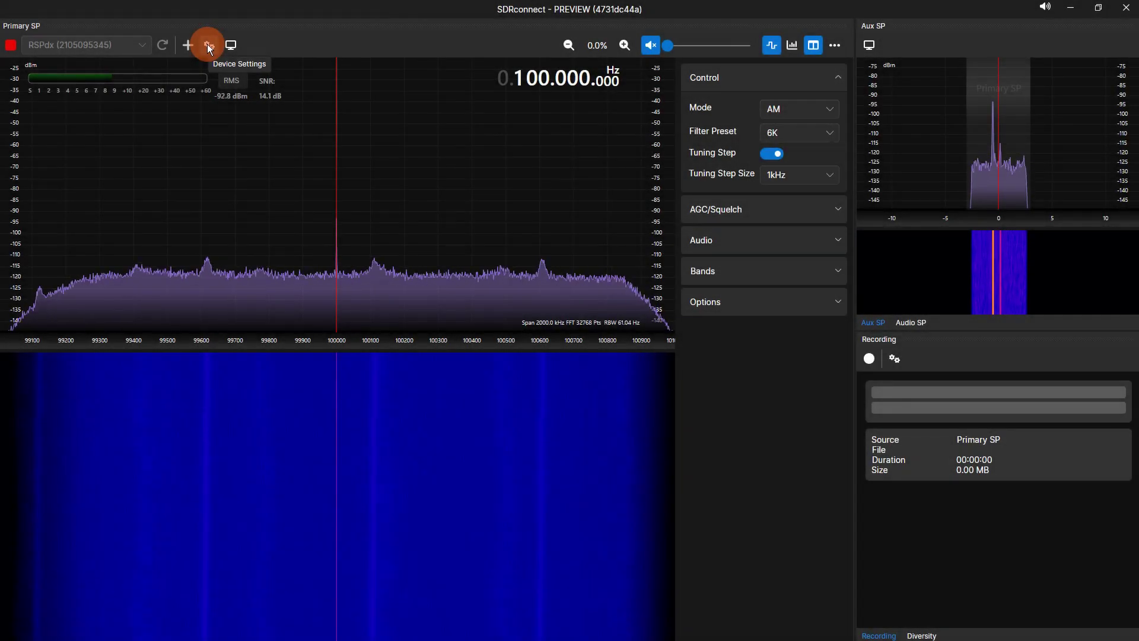
click(208, 45)
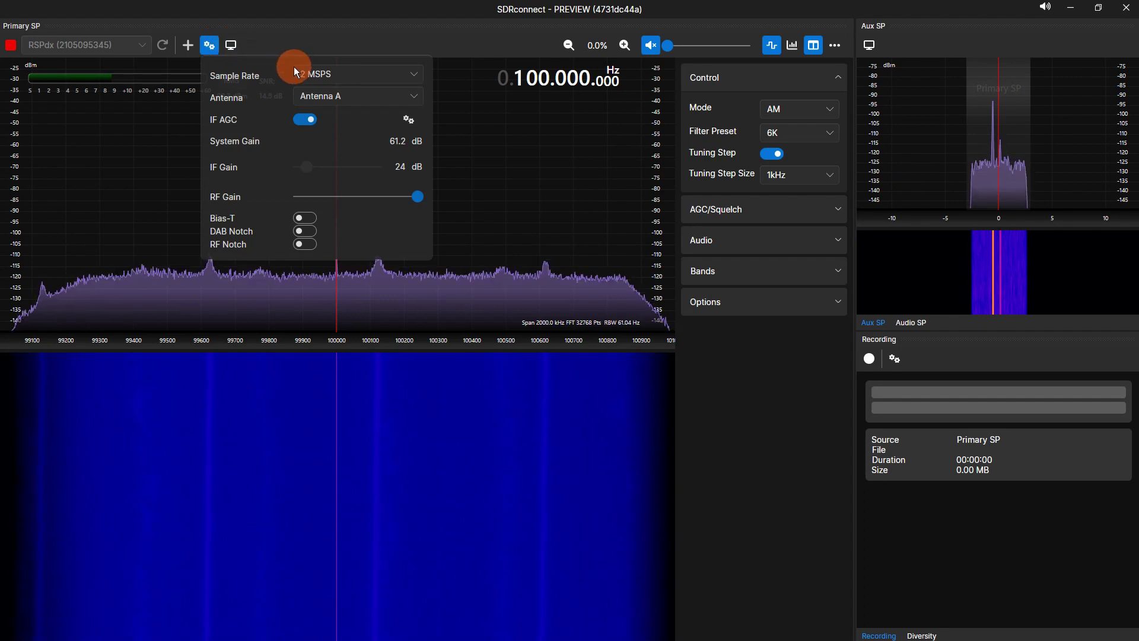
click(408, 122)
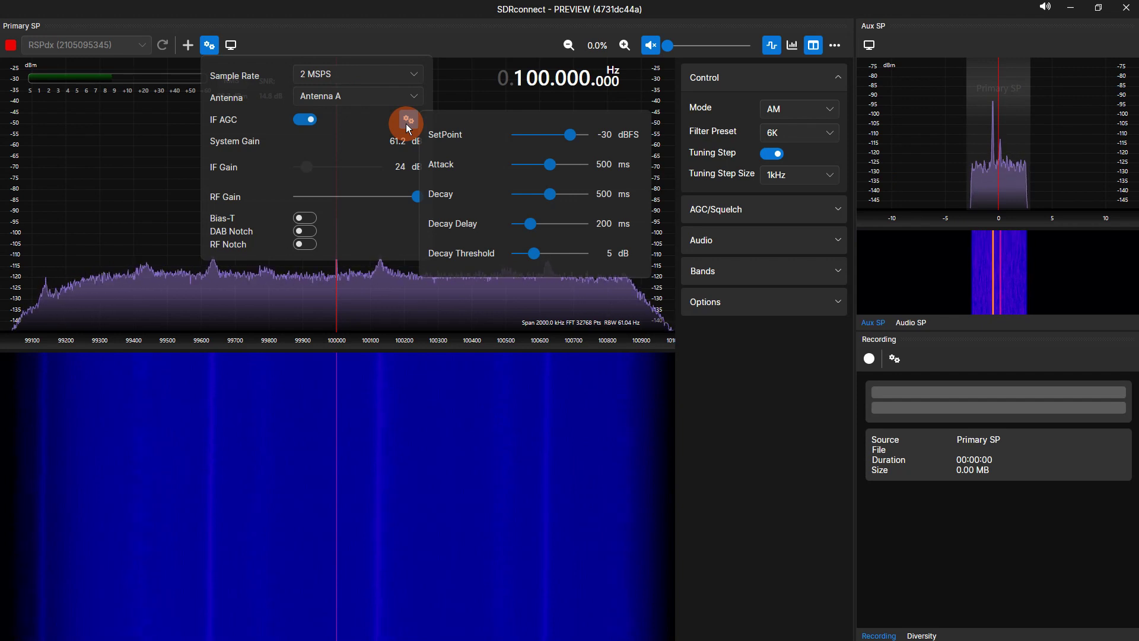
click(407, 124)
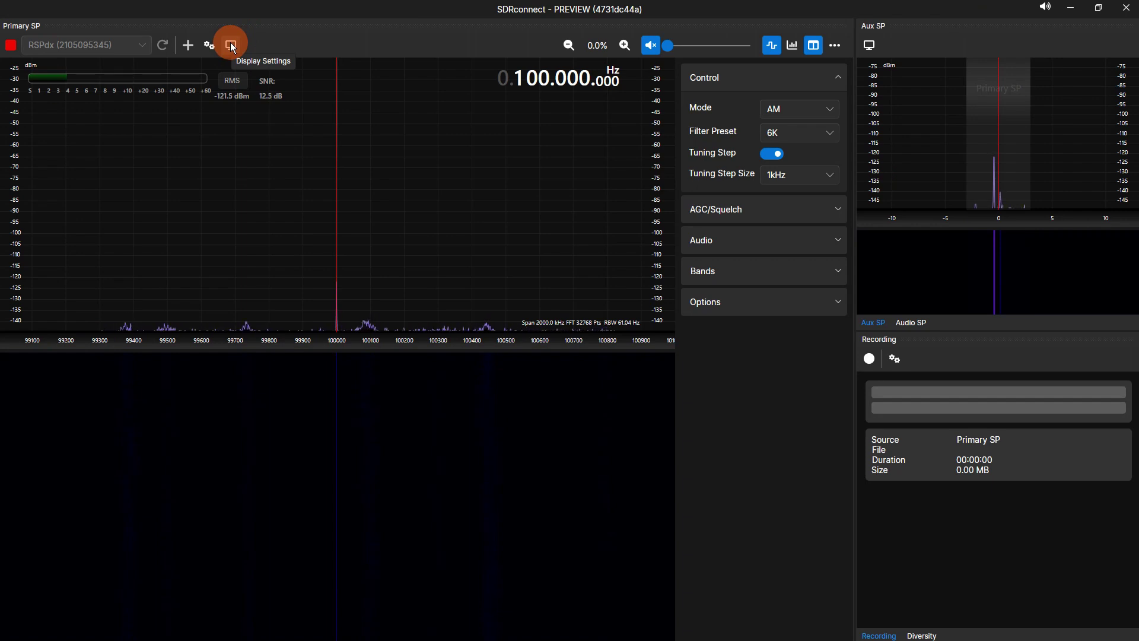
click(231, 45)
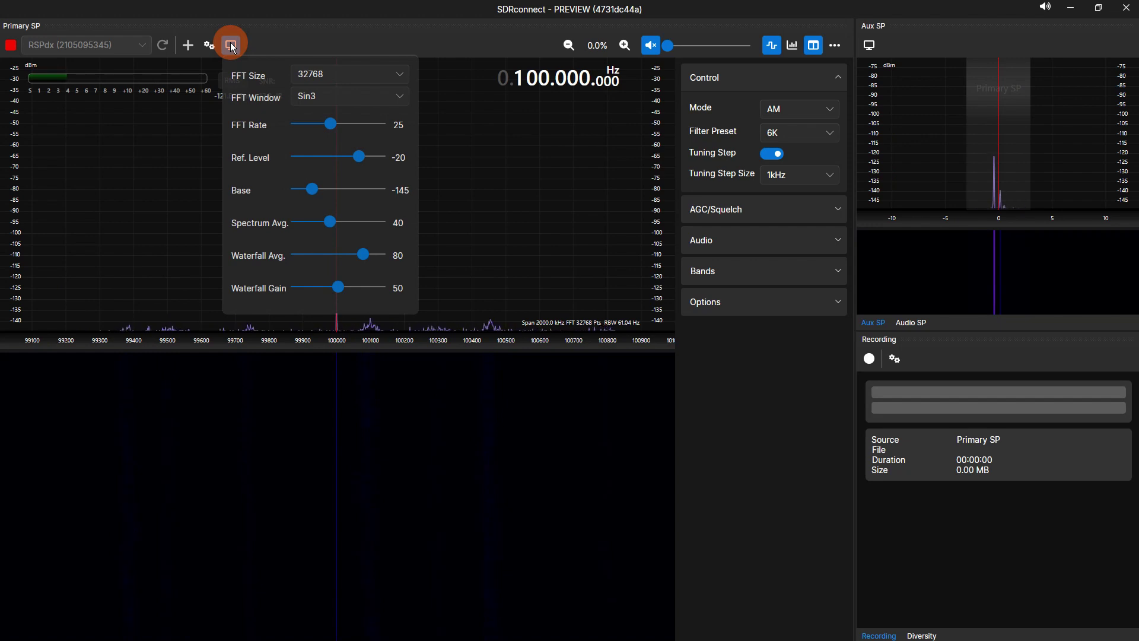
click(230, 45)
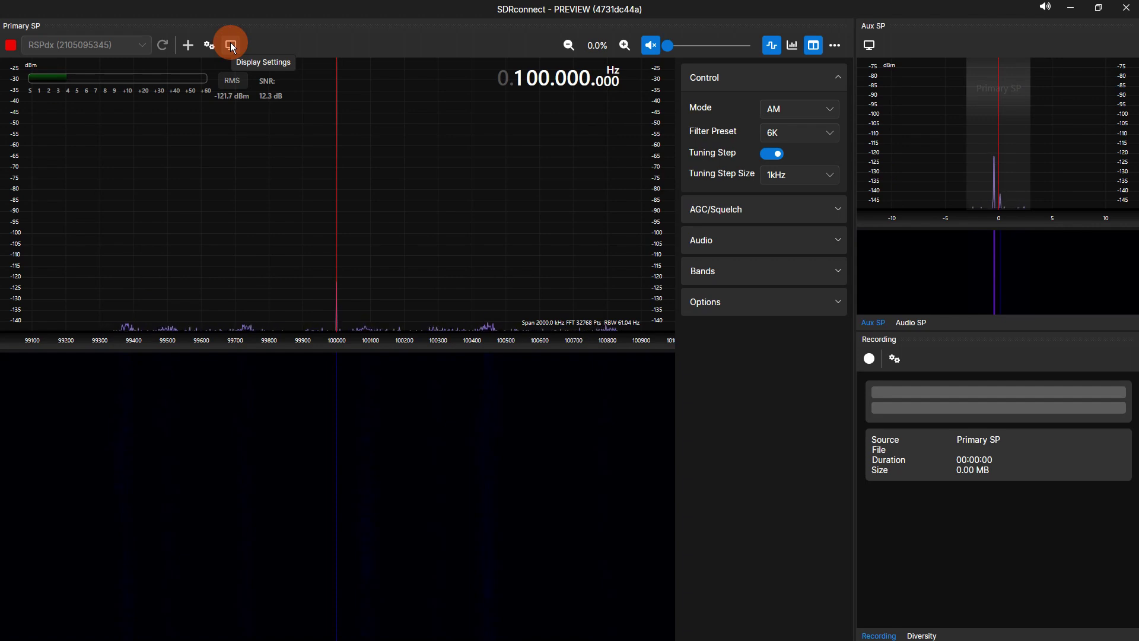
click(620, 48)
click(567, 48)
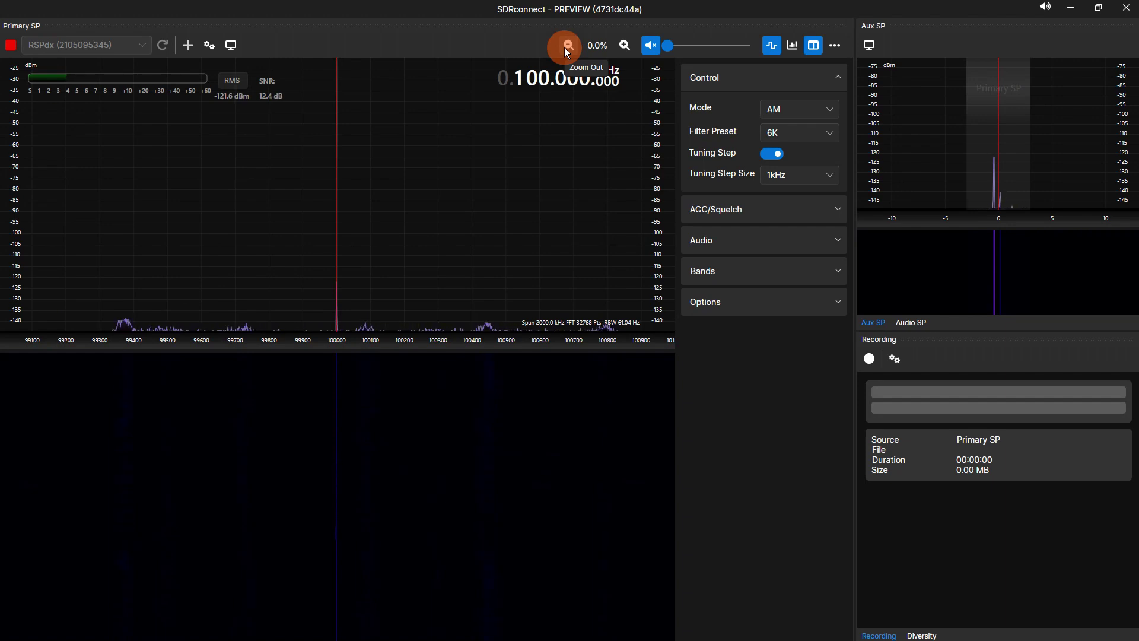
click(658, 46)
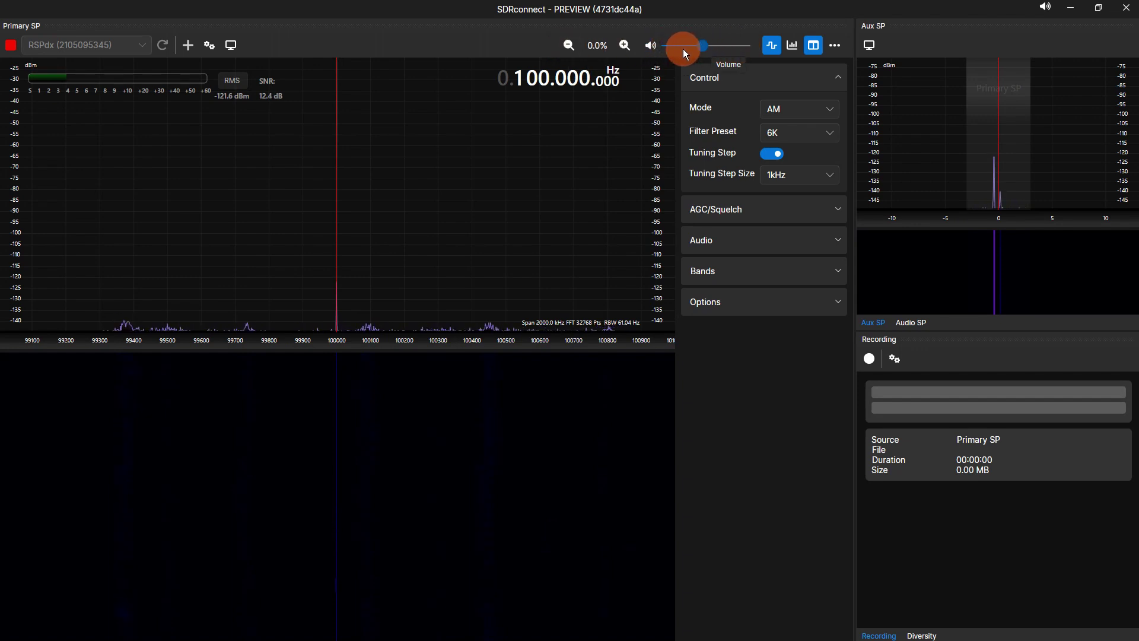
drag(682, 49, 651, 52)
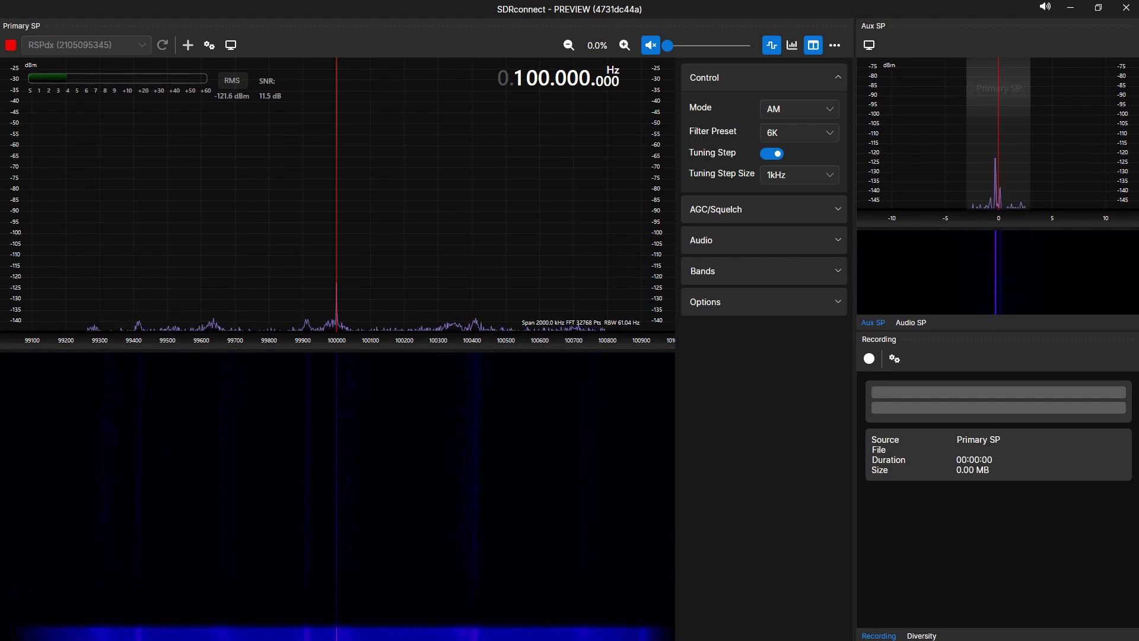
click(791, 47)
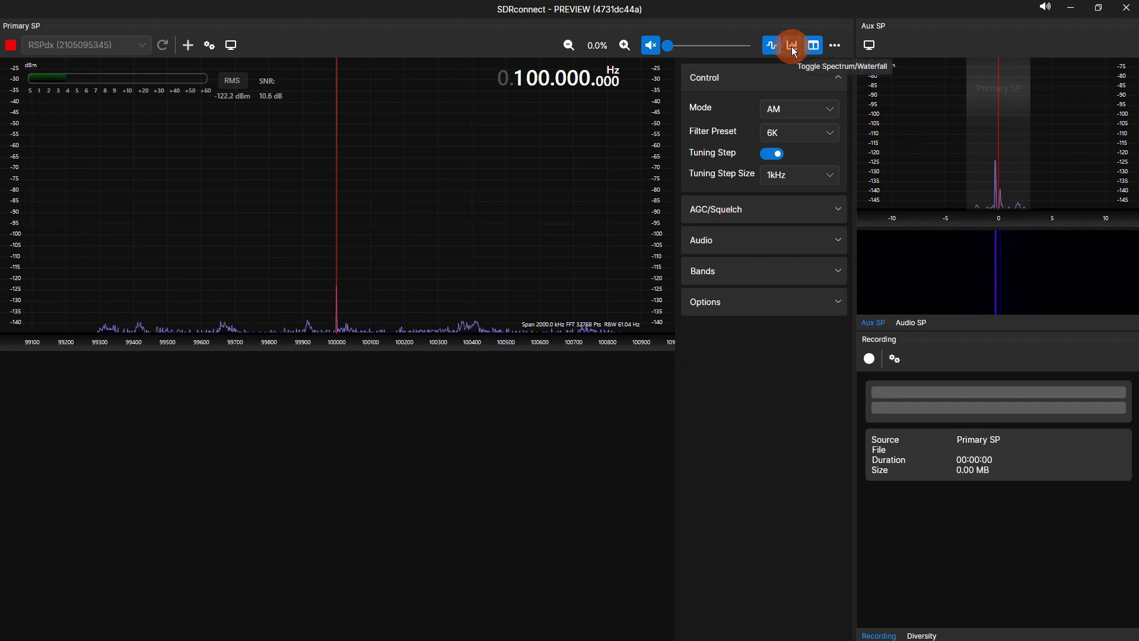
click(792, 46)
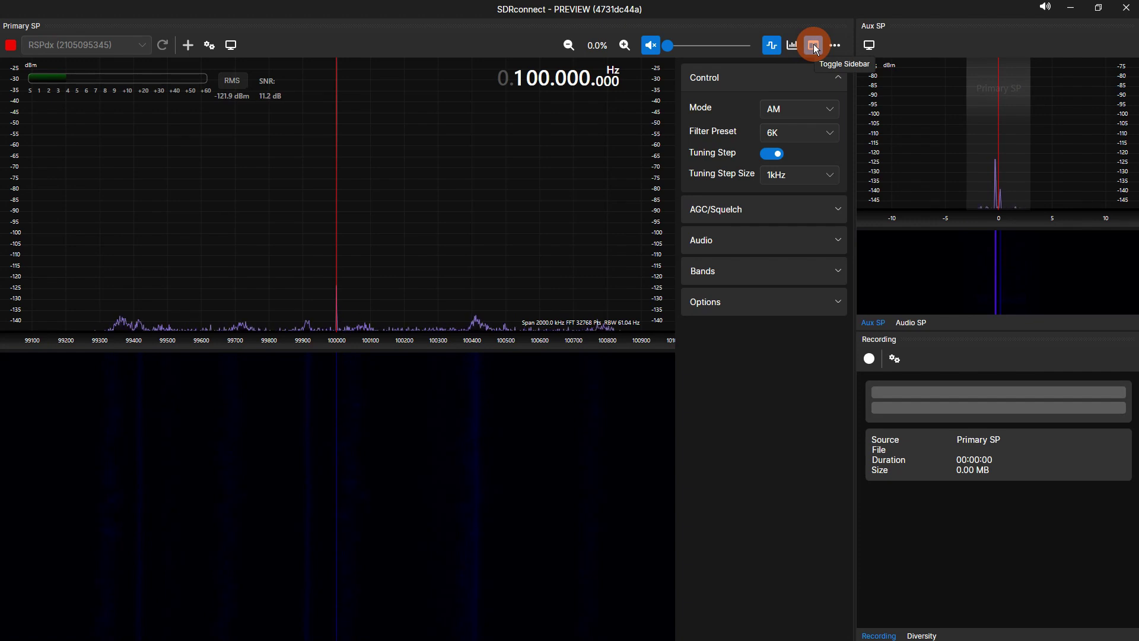
click(814, 46)
click(815, 46)
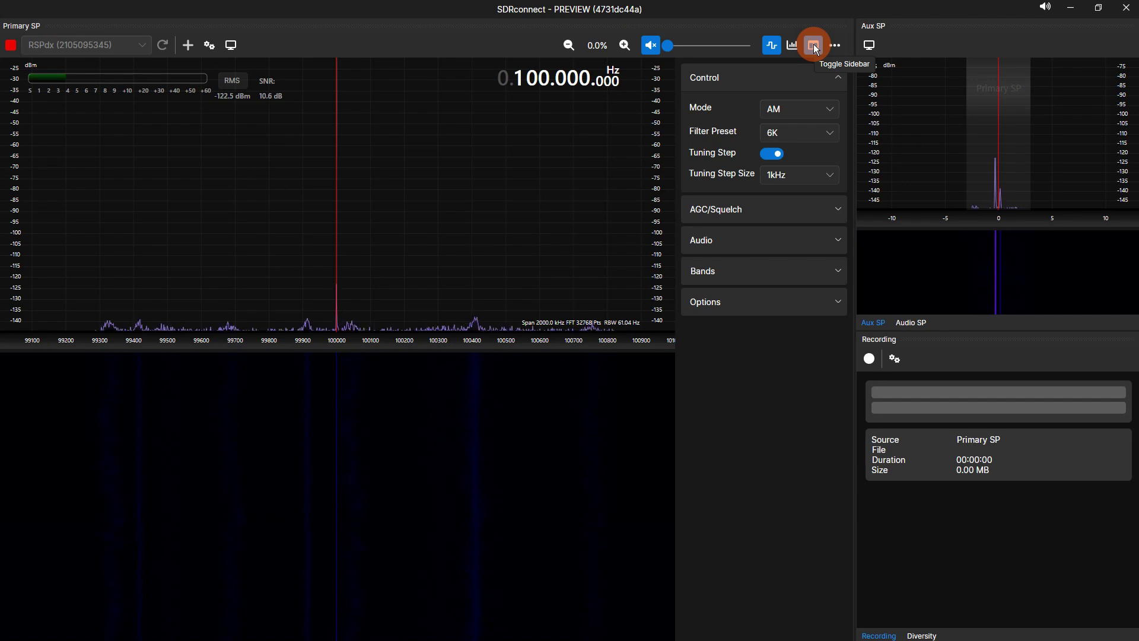
click(814, 44)
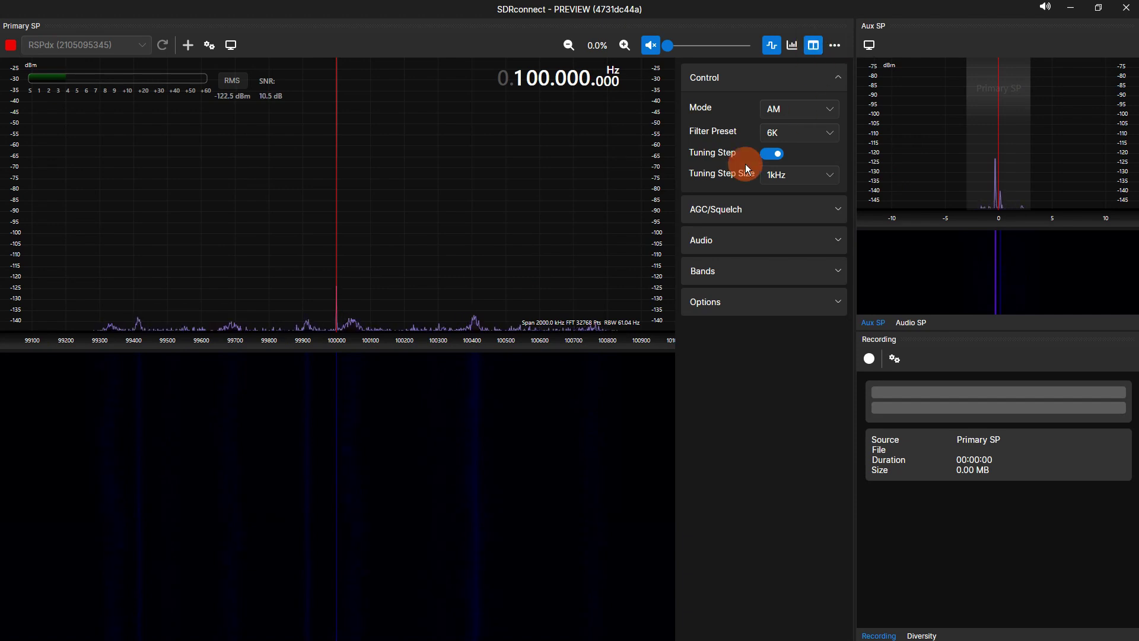
click(718, 301)
click(722, 271)
click(727, 231)
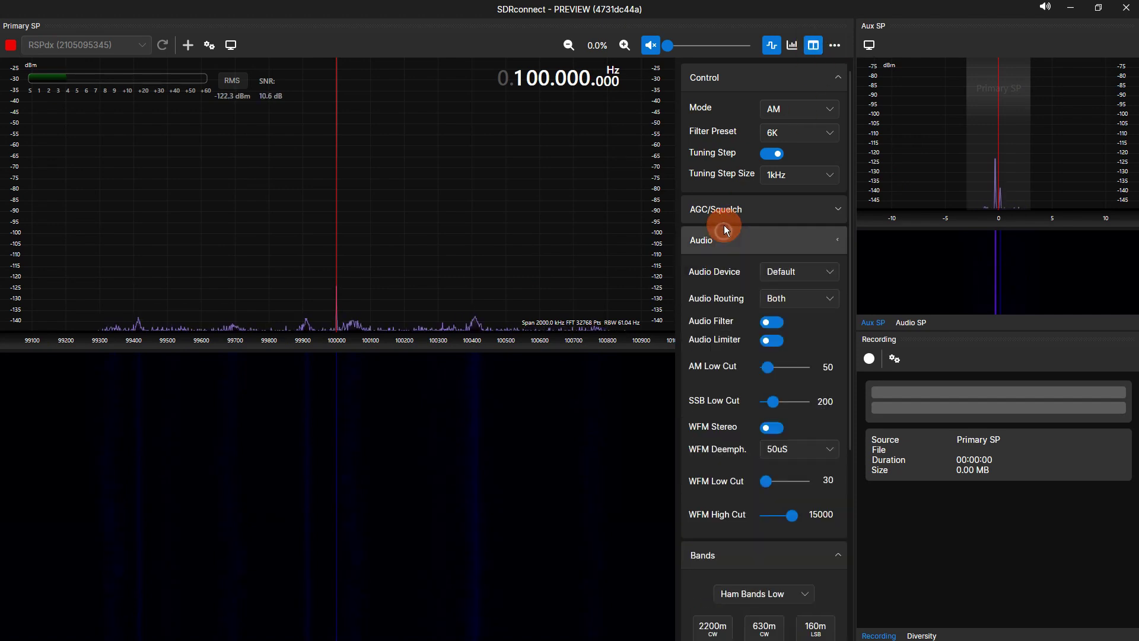
click(728, 208)
click(739, 85)
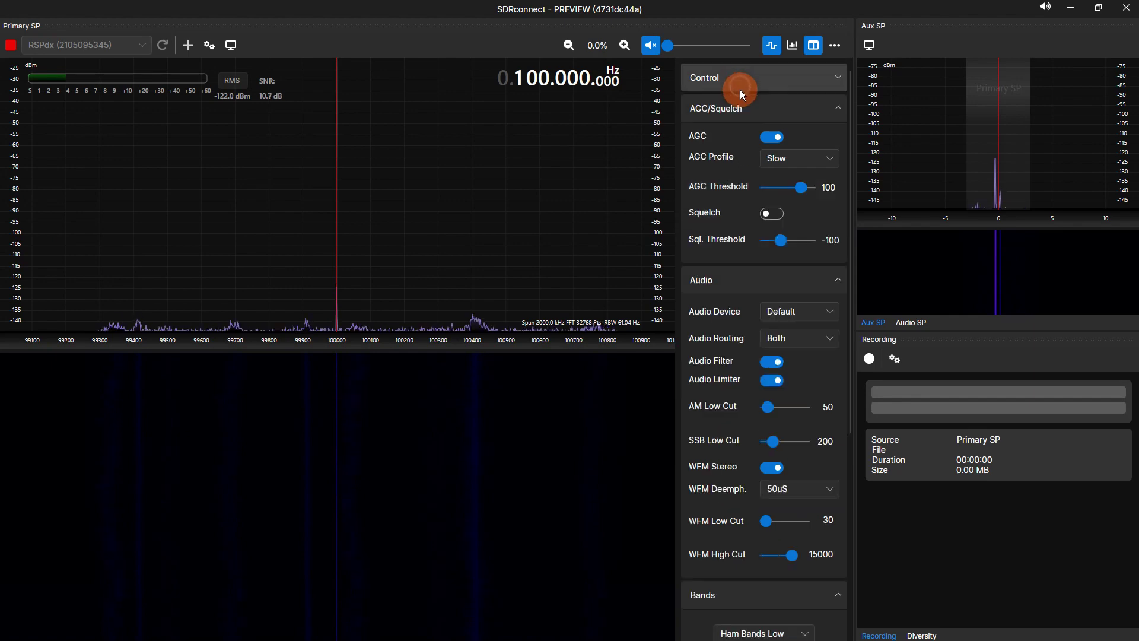
click(736, 112)
click(732, 138)
click(718, 175)
click(716, 206)
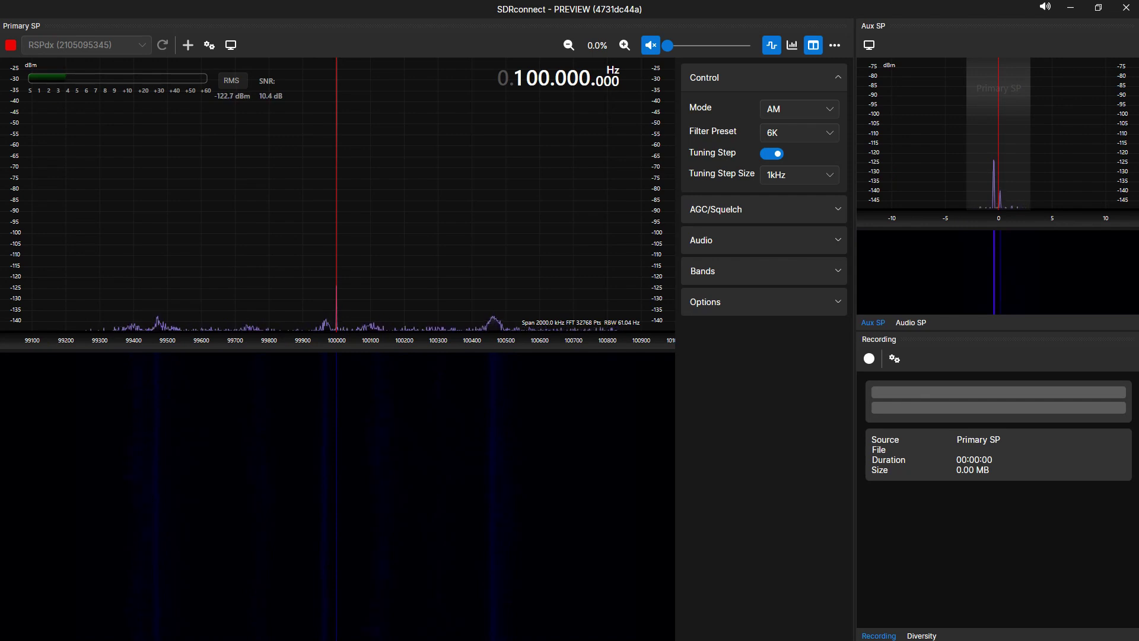
click(837, 46)
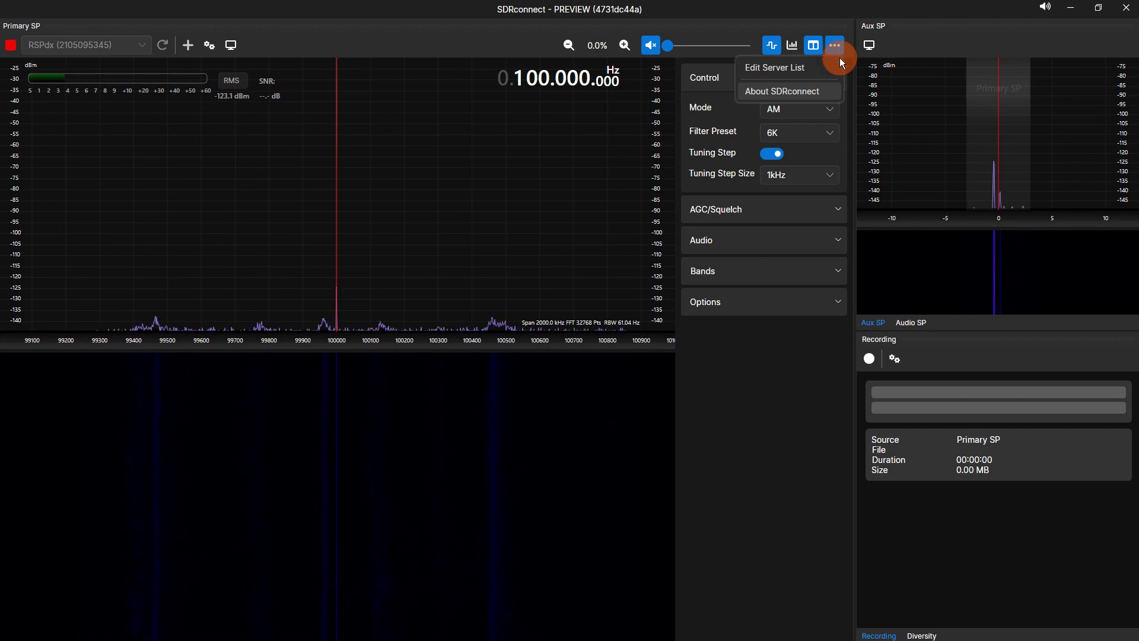
click(833, 68)
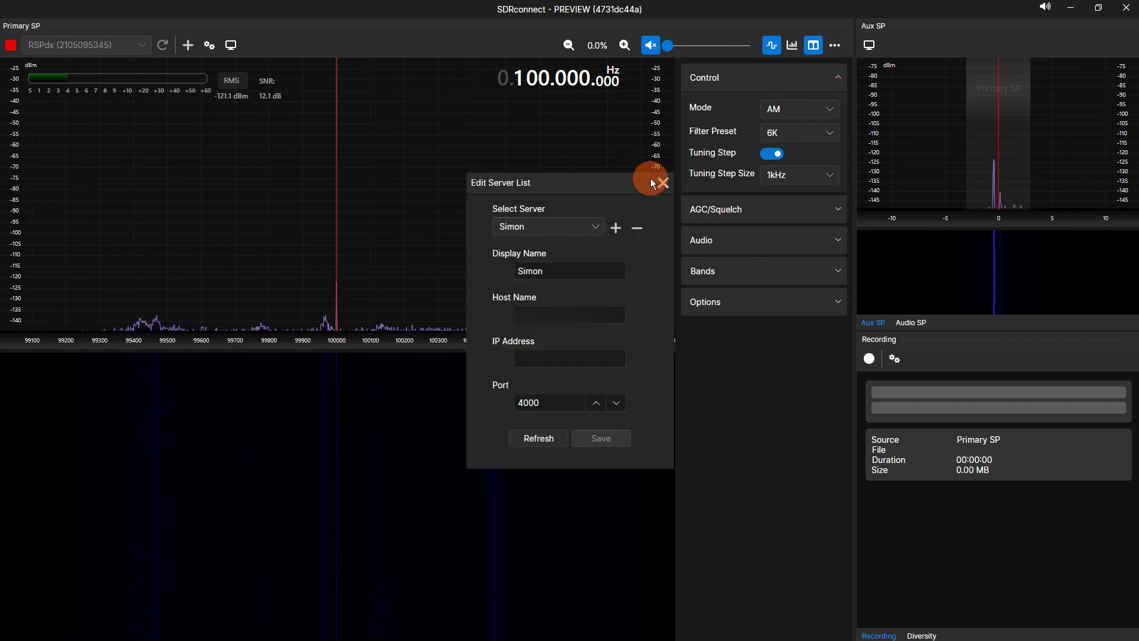
click(662, 182)
click(834, 45)
click(780, 88)
click(578, 485)
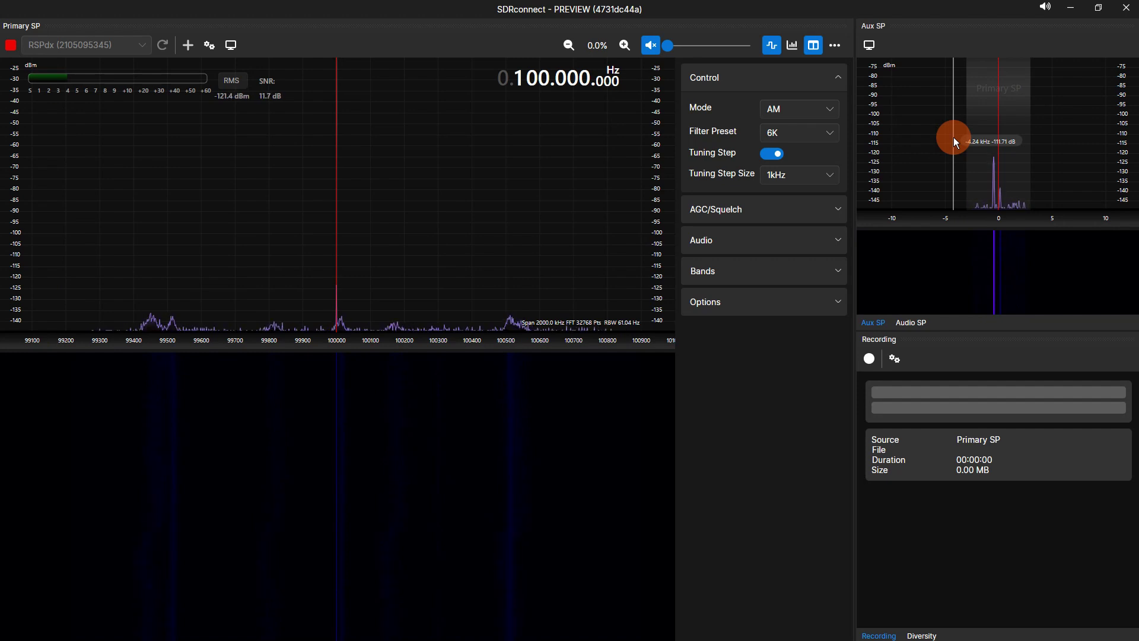
Toggle the side panel between Audio SP and Aux SP and check the Aux SP display settings.
click(910, 323)
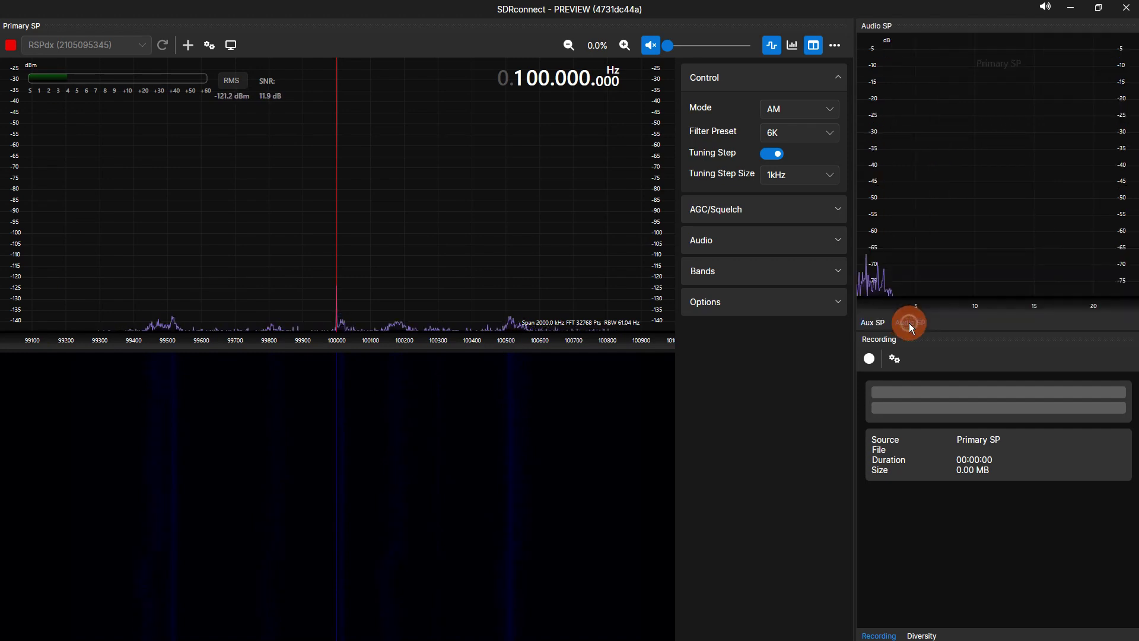
click(886, 323)
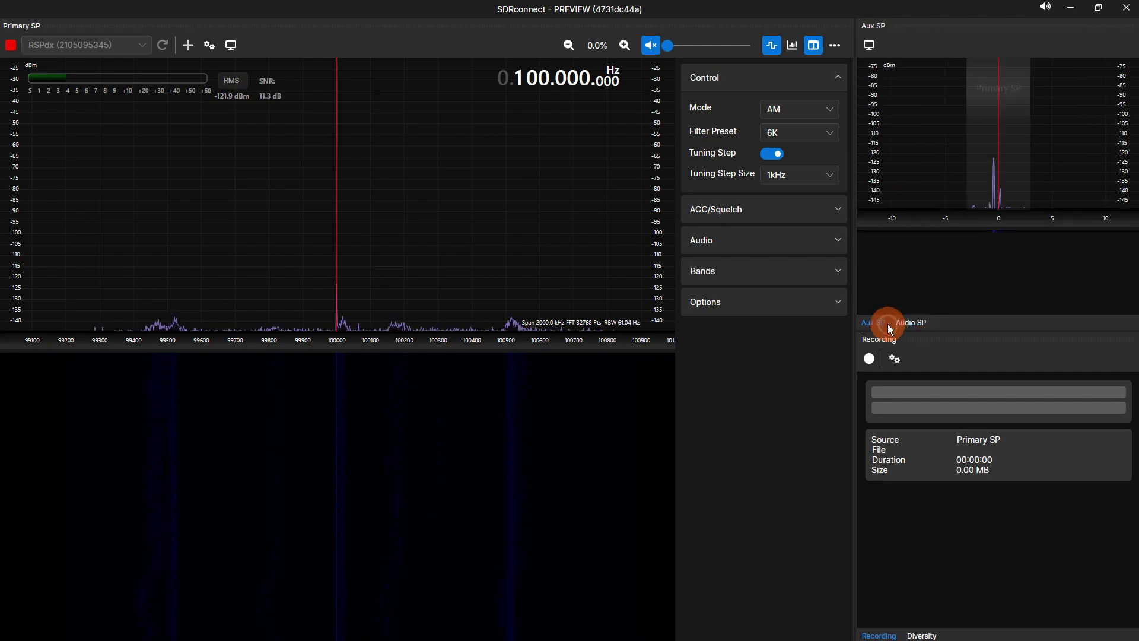
click(875, 45)
click(875, 45)
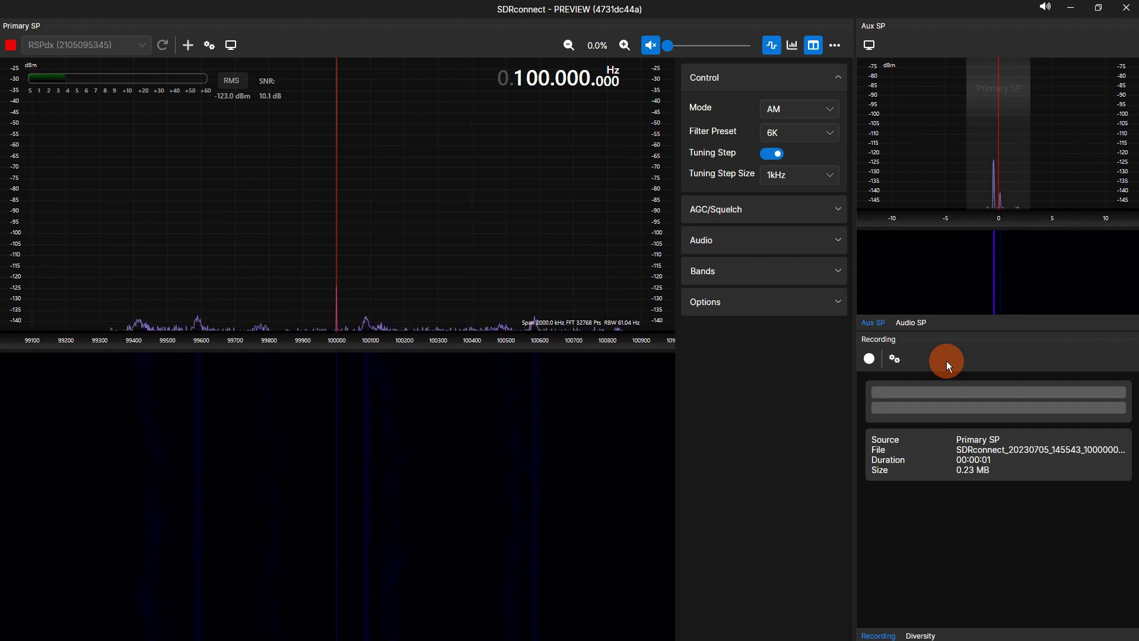
Make a brief primary-receiver recording, then check recording settings and Diversity before returning to Recording.
click(866, 359)
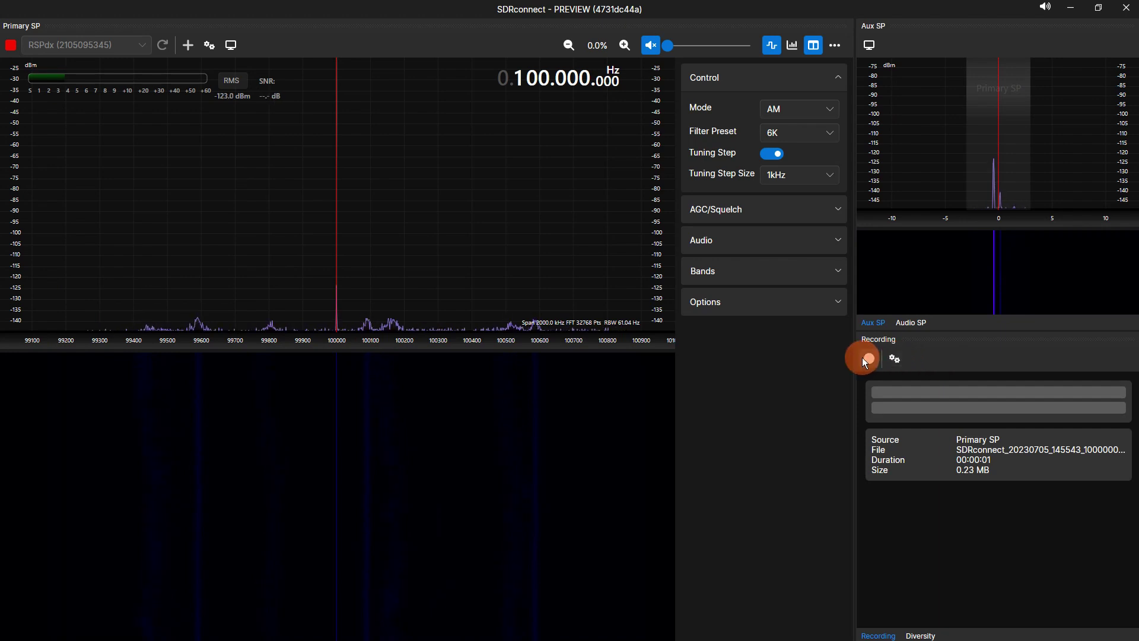
click(868, 359)
click(894, 358)
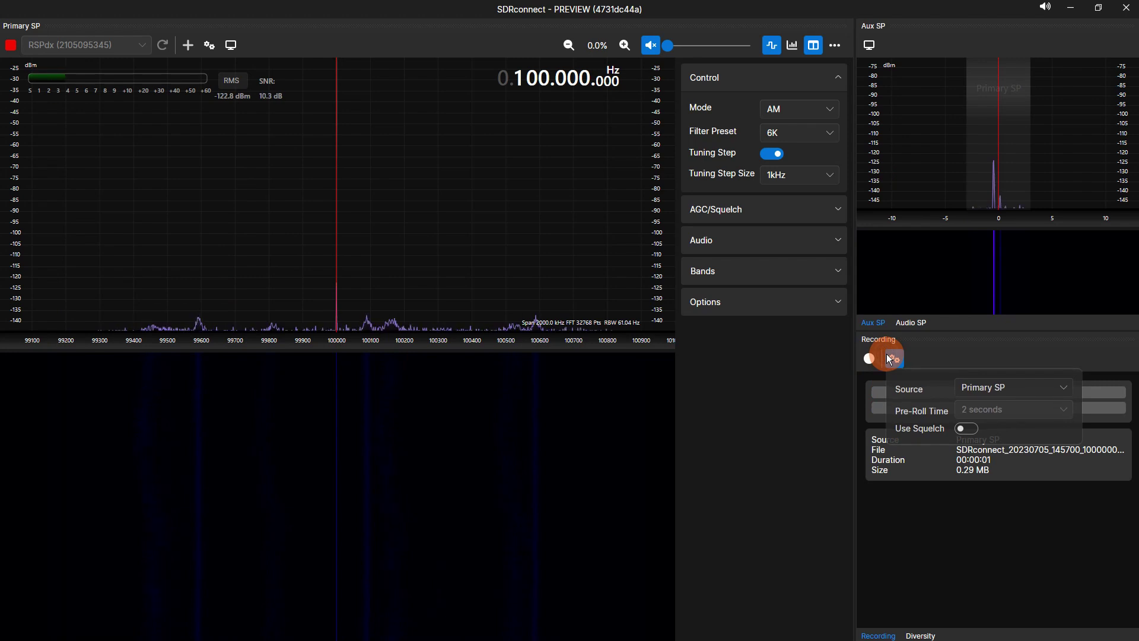
click(891, 358)
click(936, 635)
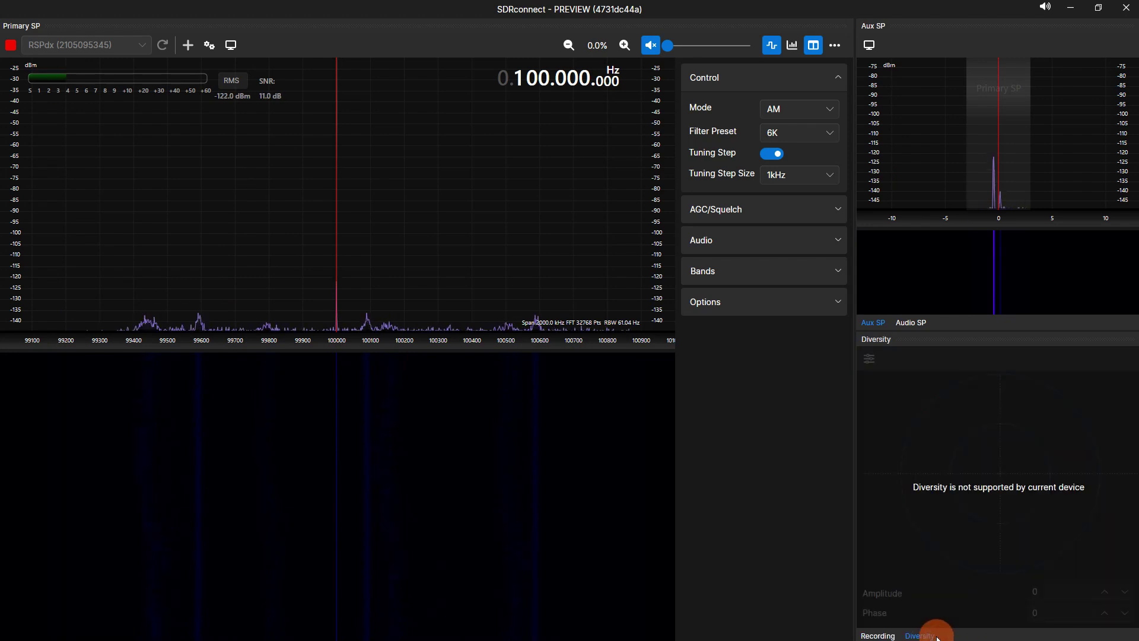
click(878, 635)
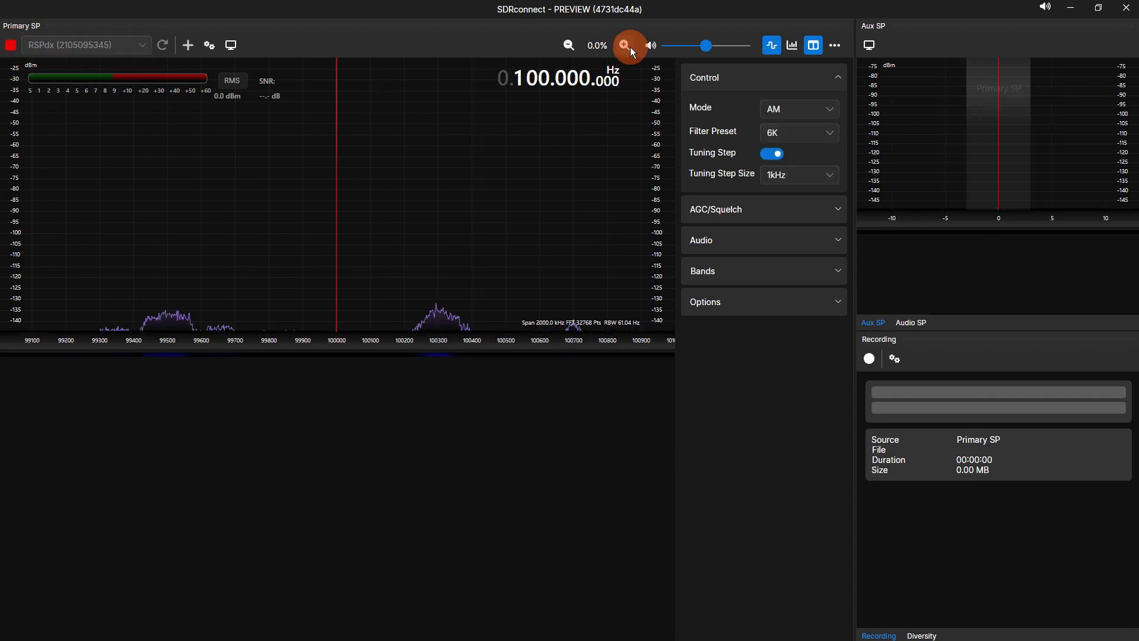
In the RSPdx device settings, select Antenna C and enable the RF notch filter.
click(209, 45)
click(370, 95)
click(335, 157)
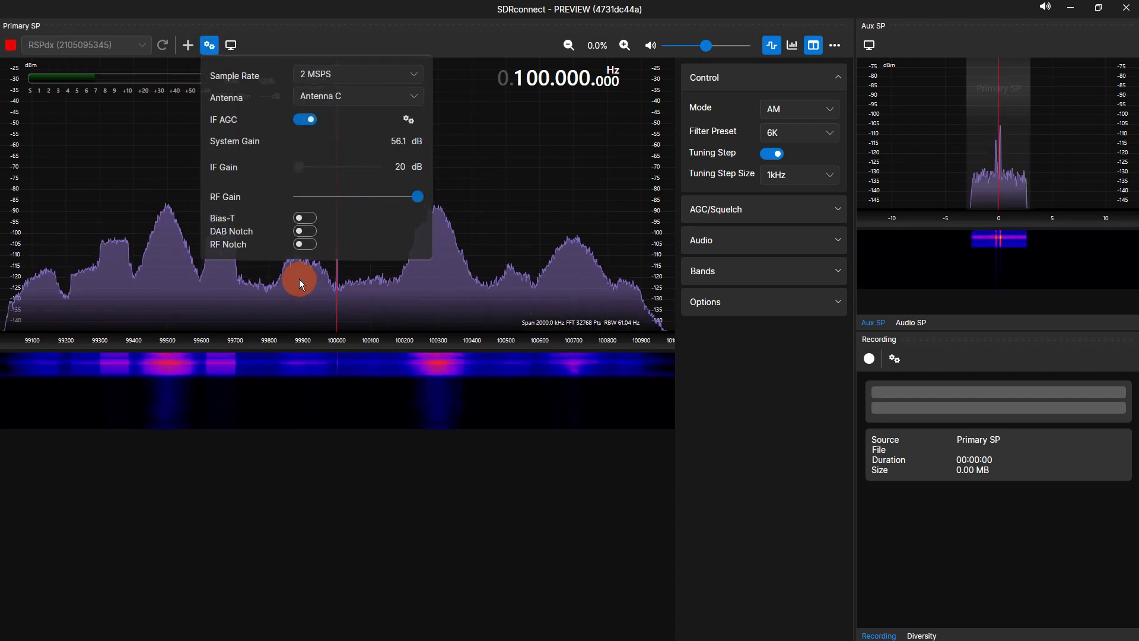
click(305, 244)
click(215, 47)
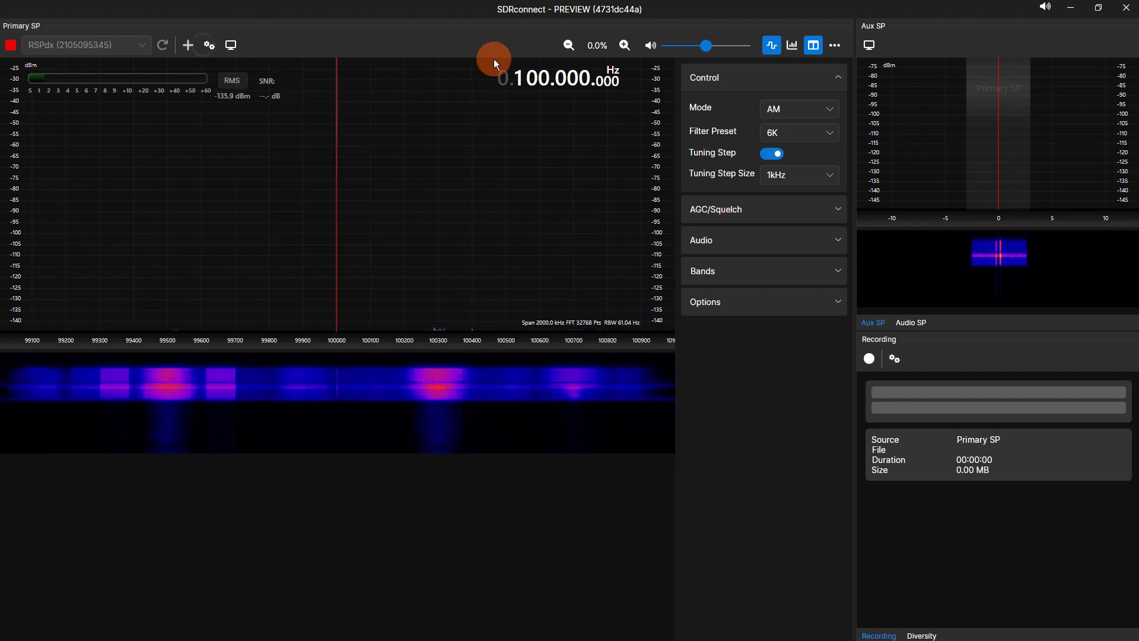
Step the MHz digits down from 100 MHz to 14.000 MHz and turn up the volume.
scroll(532, 82, down, 6)
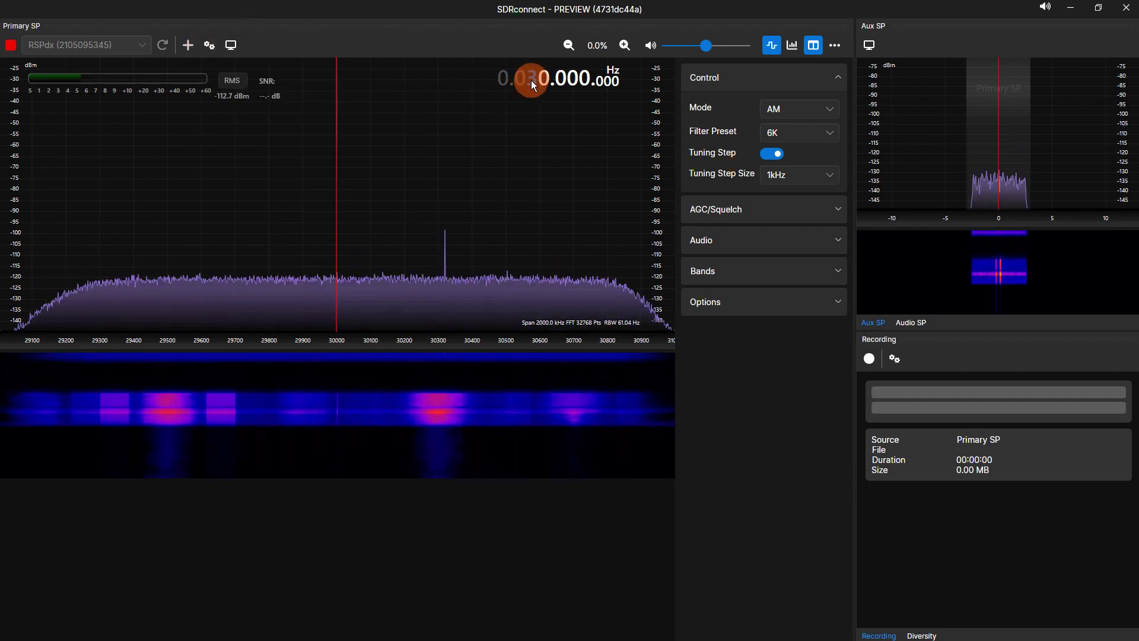
scroll(532, 80, down, 2)
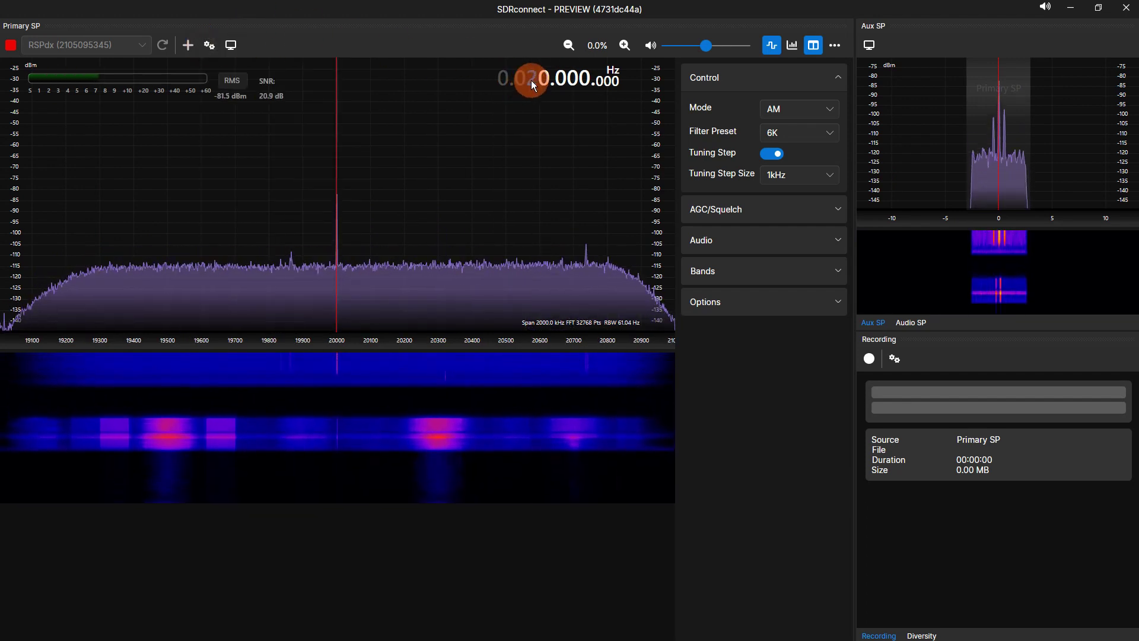
drag(712, 53, 730, 47)
click(229, 87)
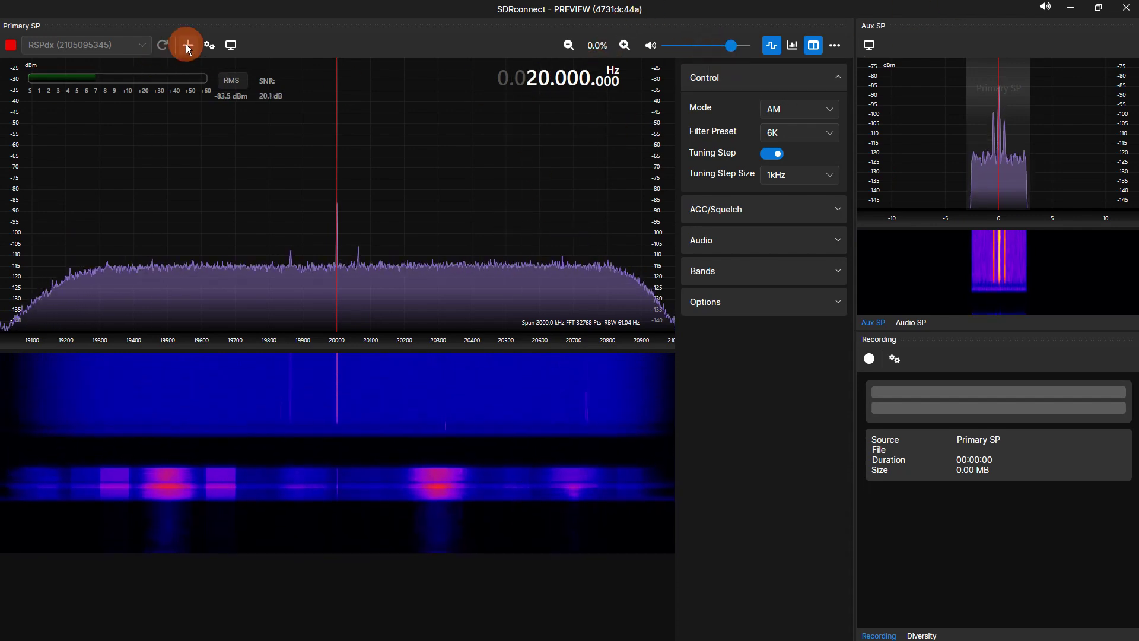
scroll(547, 81, up, 1)
scroll(547, 82, up, 3)
scroll(543, 81, up, 1)
scroll(587, 83, down, 7)
scroll(587, 83, up, 1)
scroll(546, 83, down, 5)
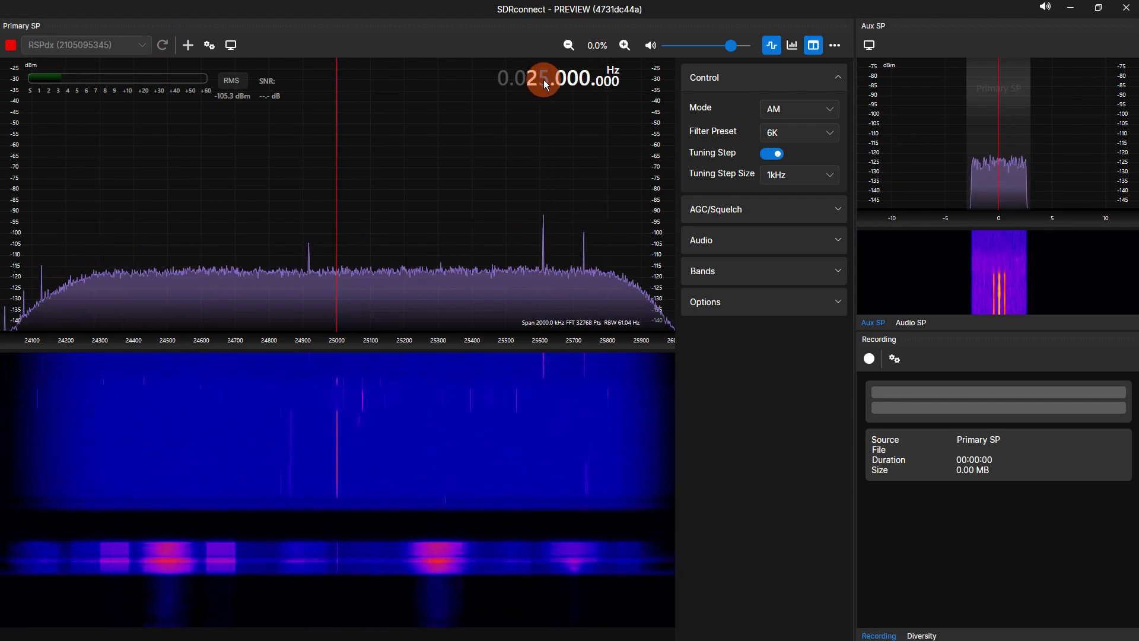
scroll(546, 83, down, 5)
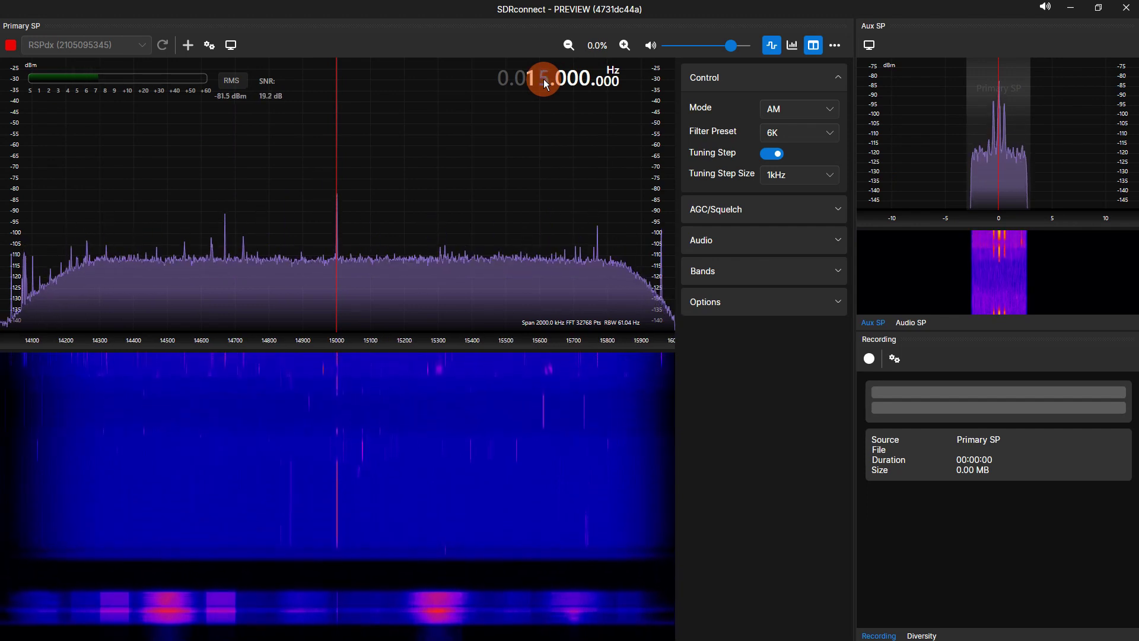
scroll(546, 83, down, 1)
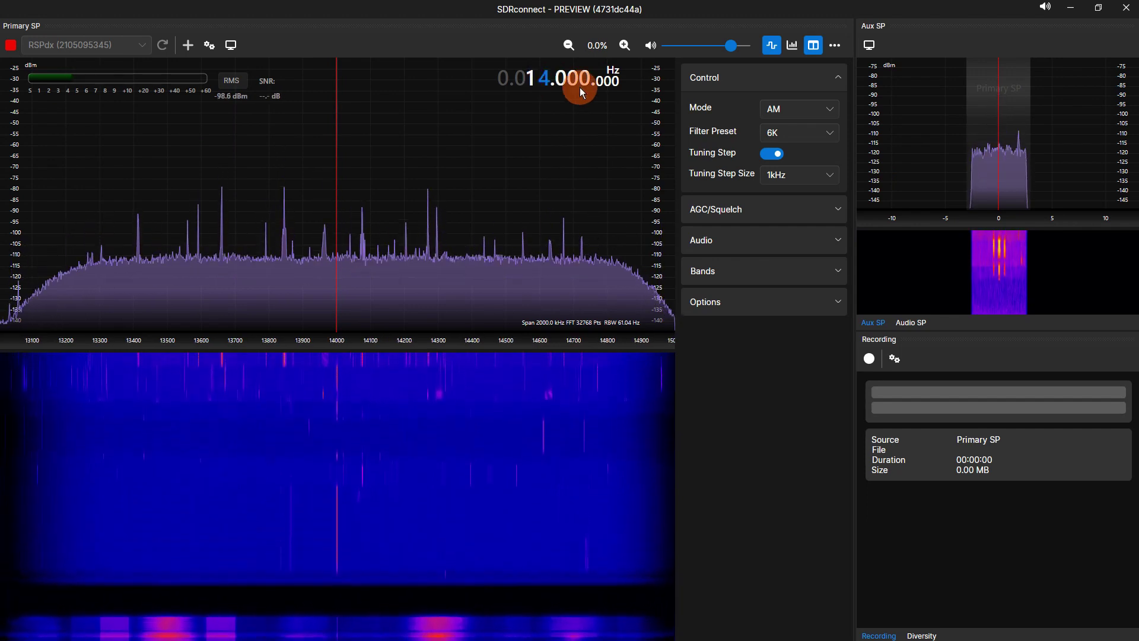
Switch demodulation to USB with the 2.8K filter preset.
click(807, 109)
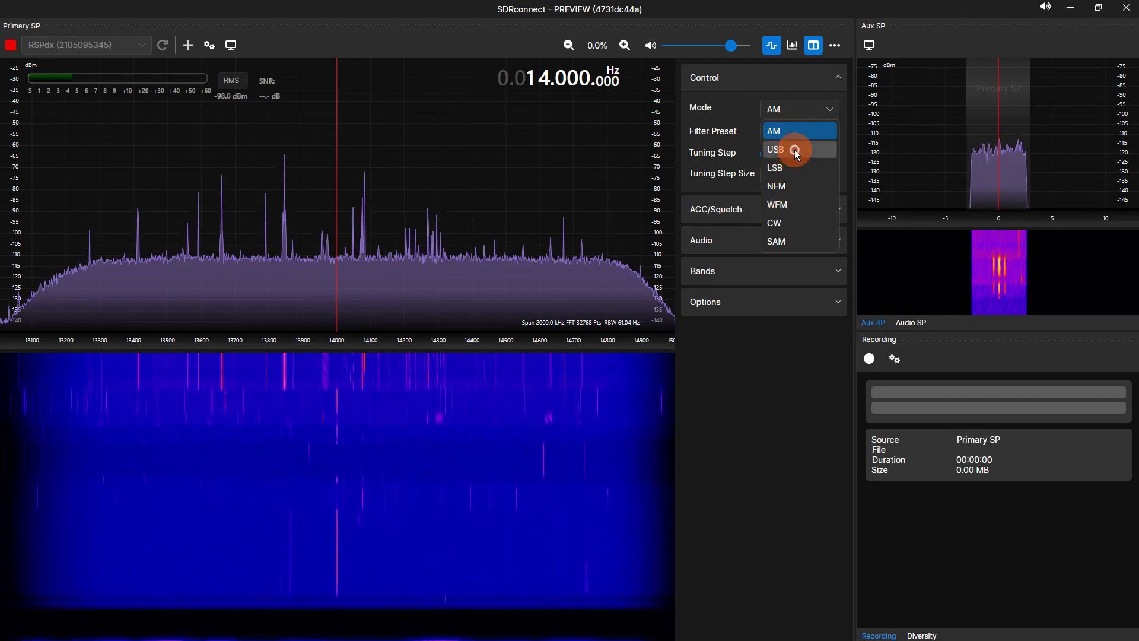
click(792, 149)
click(828, 142)
click(785, 190)
Set the Winrad waterfall palette and 250Hz tuning step, then tune to 14.085 MHz.
click(712, 312)
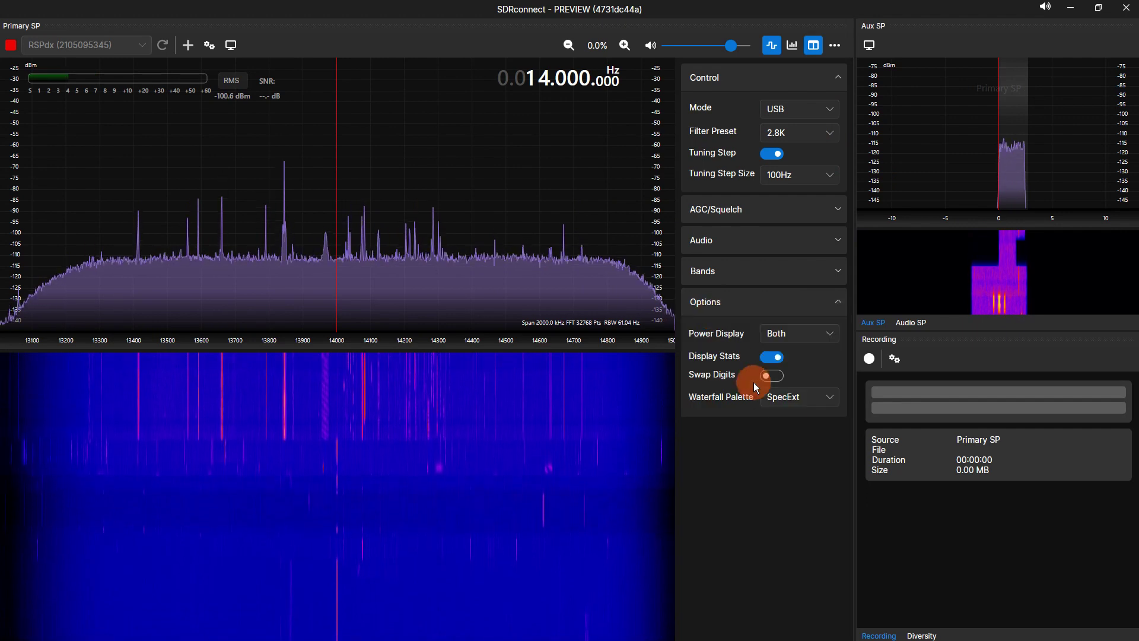
click(804, 396)
click(781, 463)
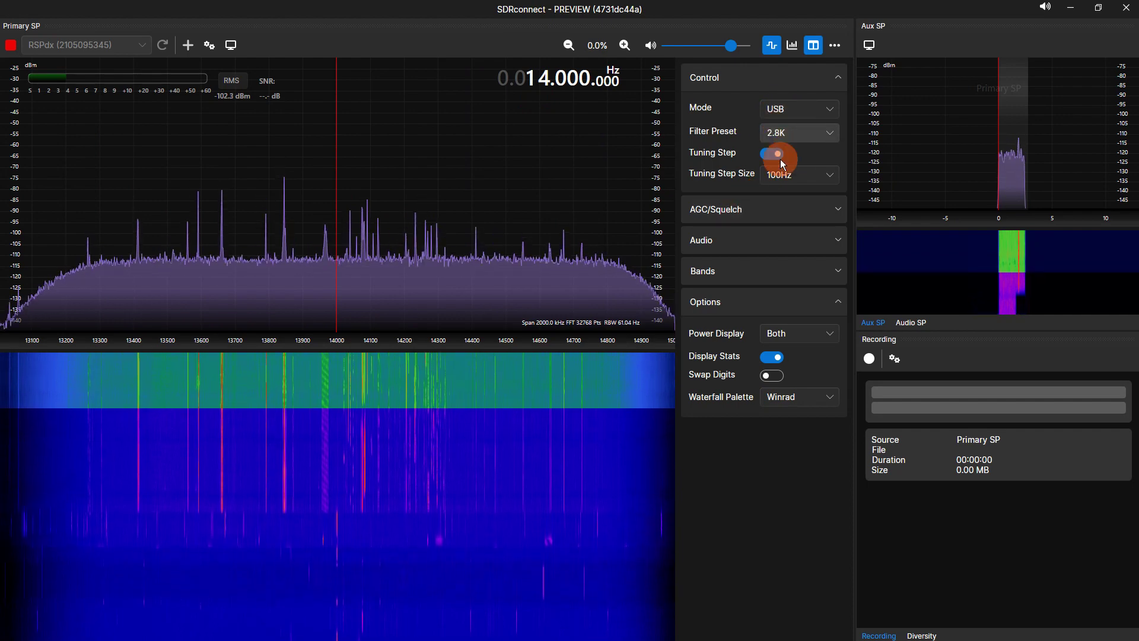
click(777, 173)
click(783, 272)
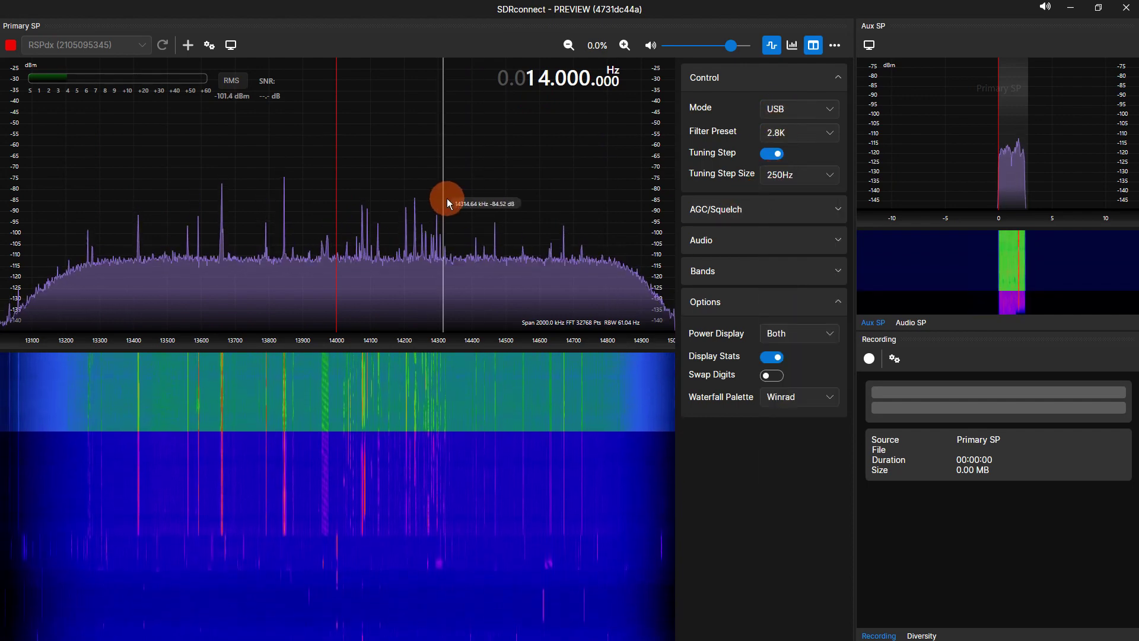
click(365, 248)
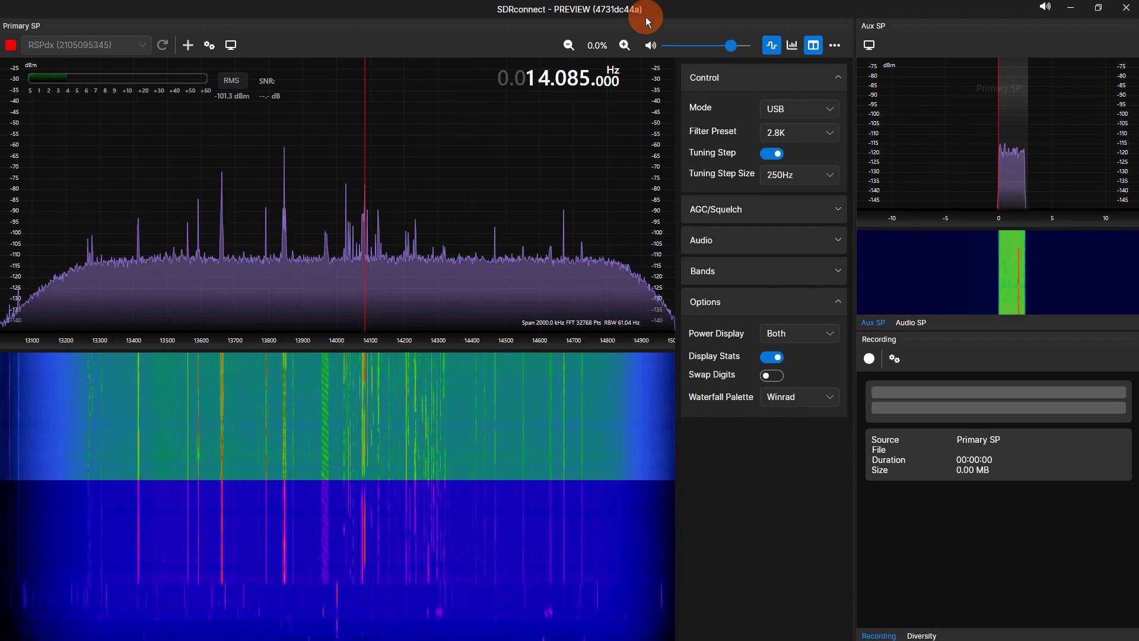
Zoom the spectrum in to 20% and tune to the signal near 14118 kHz.
click(623, 45)
click(623, 45)
click(623, 45)
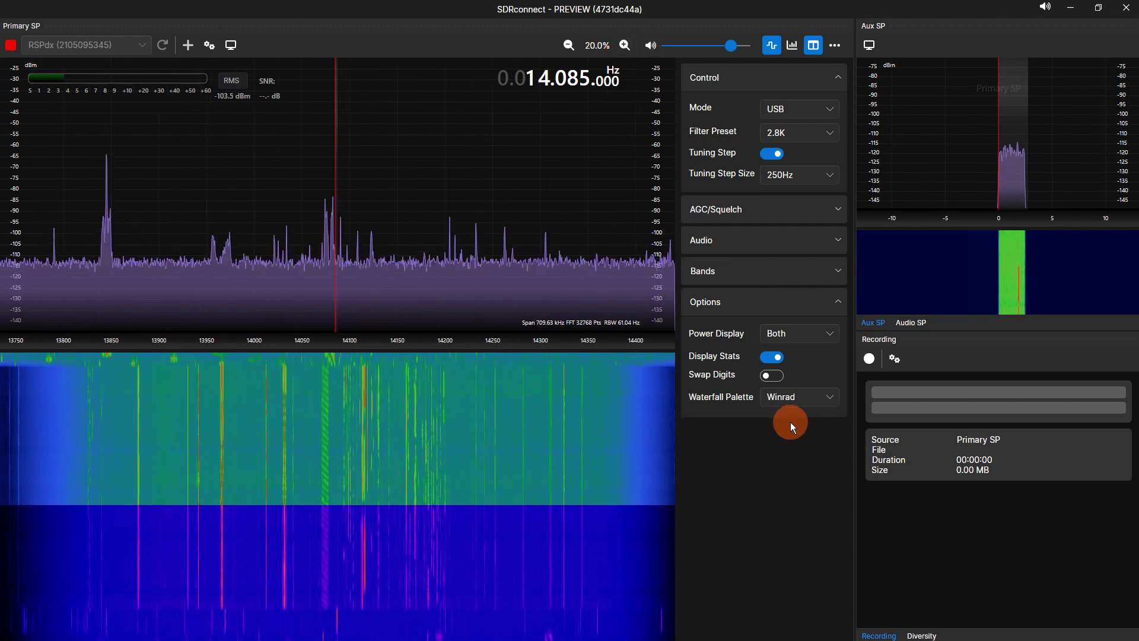
scroll(409, 268, down, 5)
scroll(408, 265, down, 4)
scroll(408, 265, up, 3)
click(367, 261)
scroll(422, 258, up, 19)
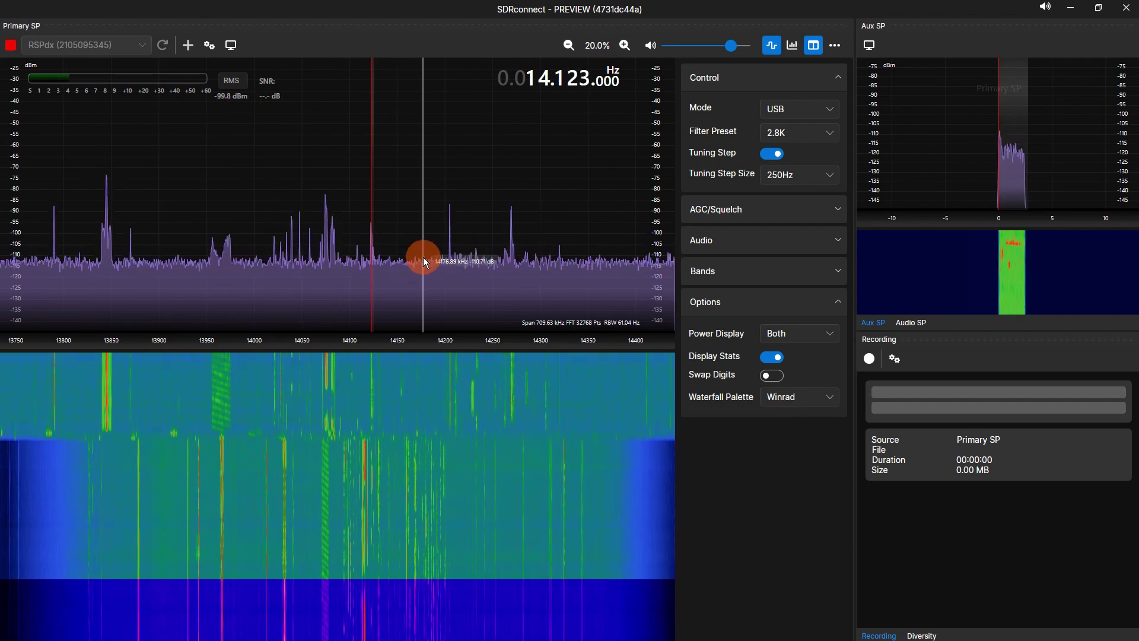
scroll(424, 259, down, 1)
scroll(424, 259, down, 3)
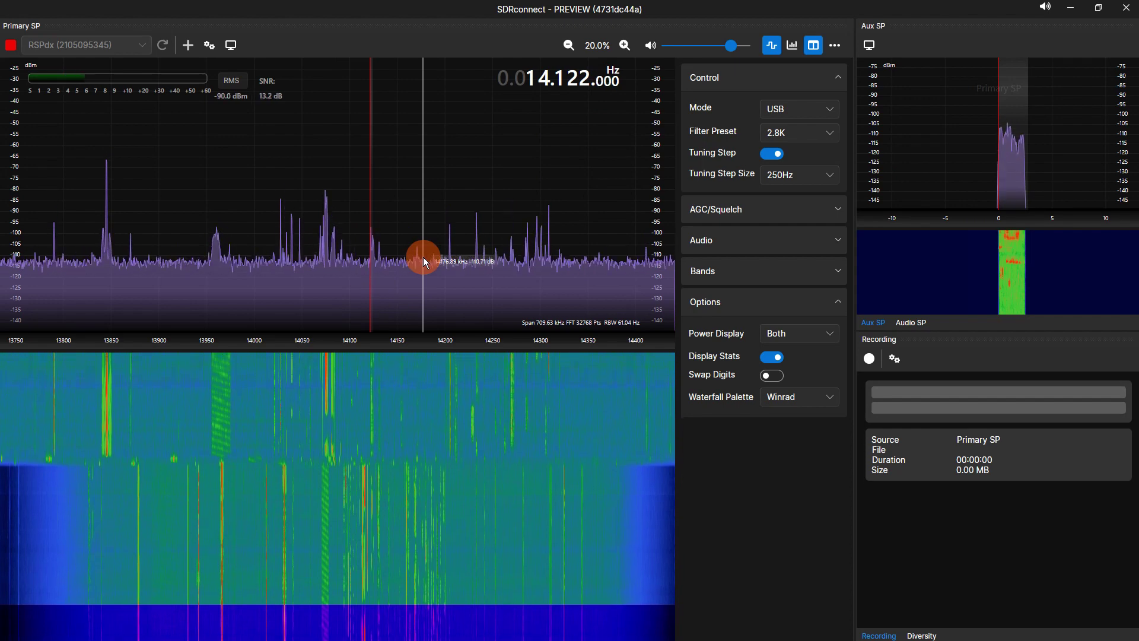
Set the tuning step to 500Hz and tune to the signal at 14225 kHz.
click(211, 46)
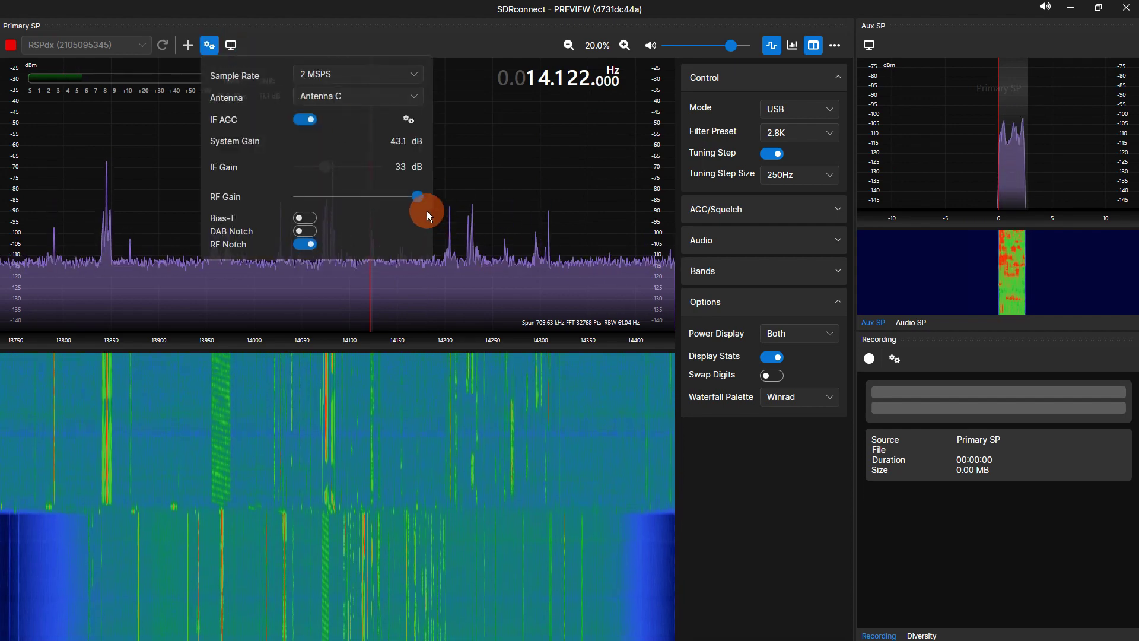
click(210, 45)
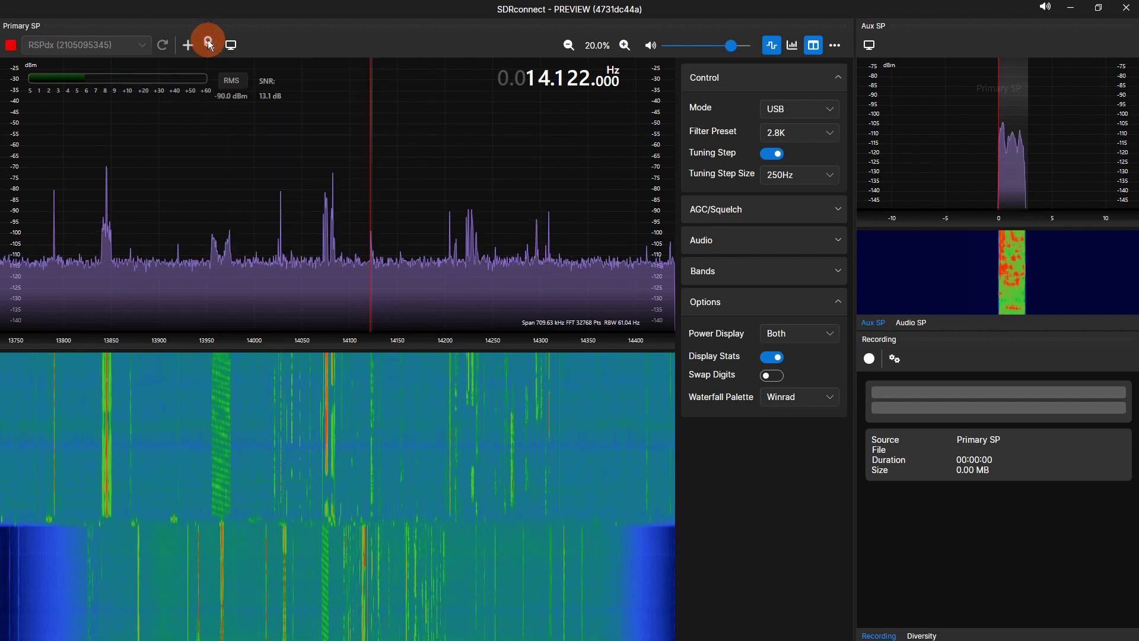
click(789, 173)
click(776, 295)
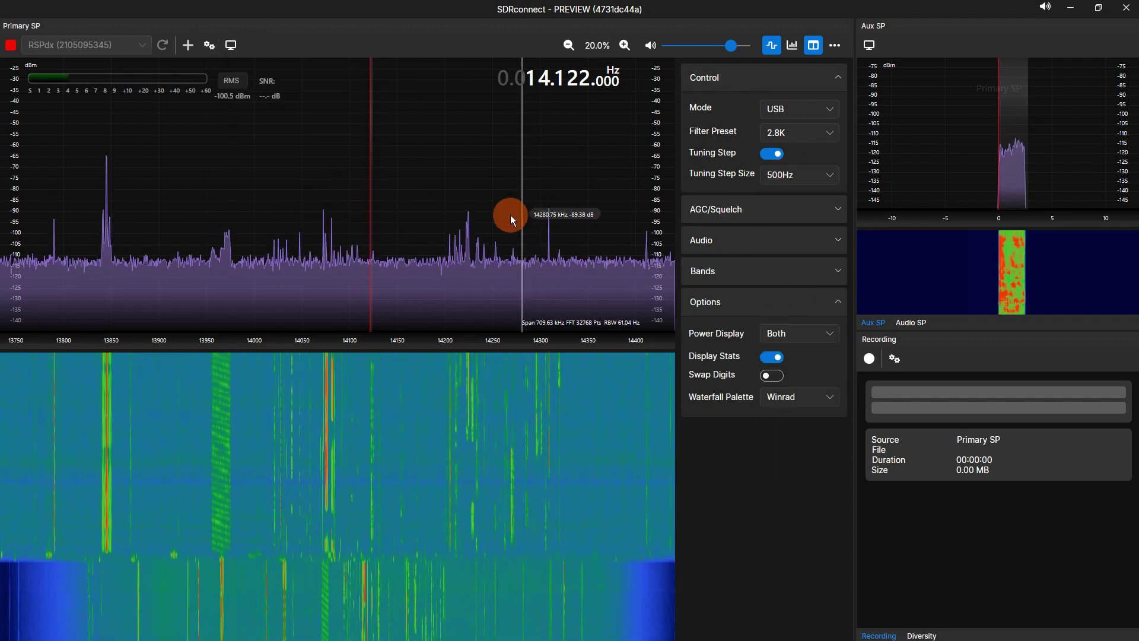
click(469, 205)
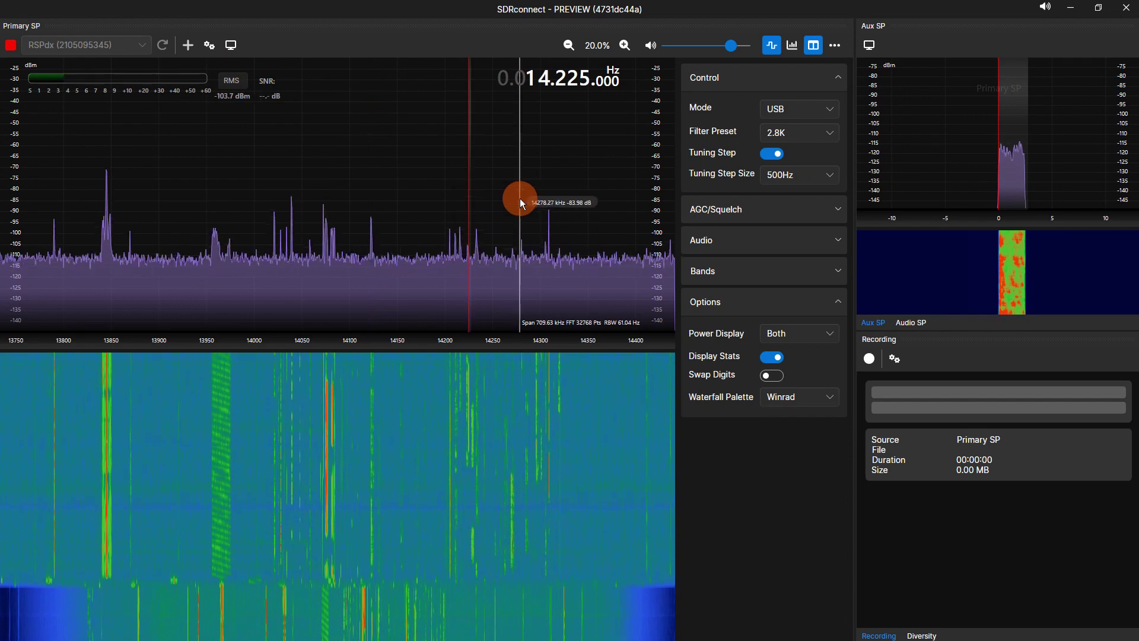
scroll(520, 200, down, 3)
scroll(523, 201, up, 11)
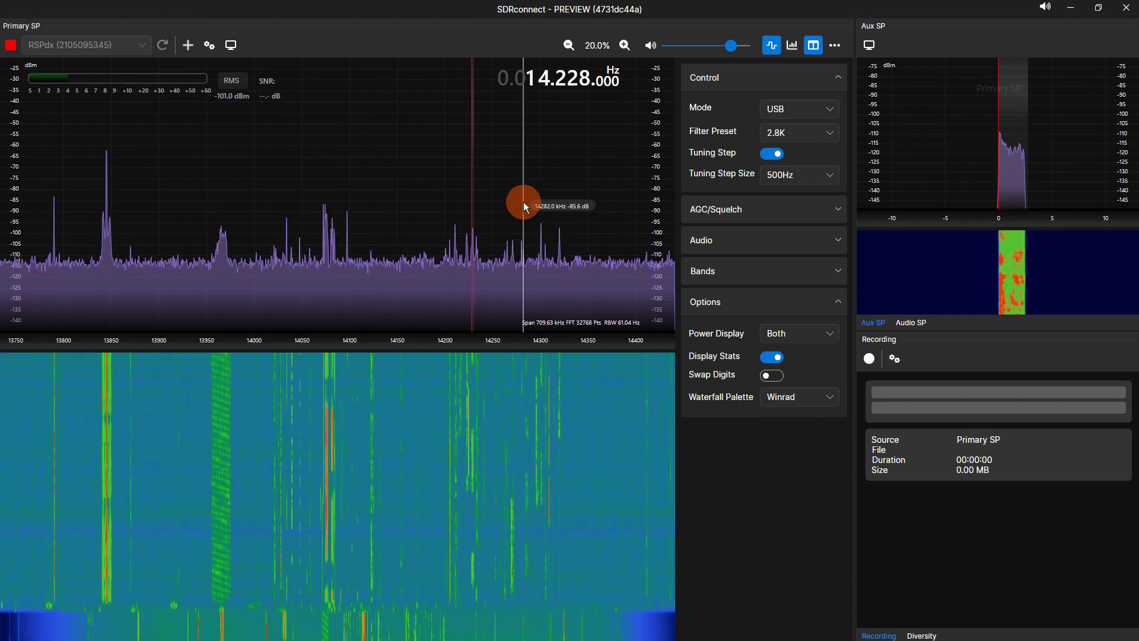
scroll(524, 201, down, 2)
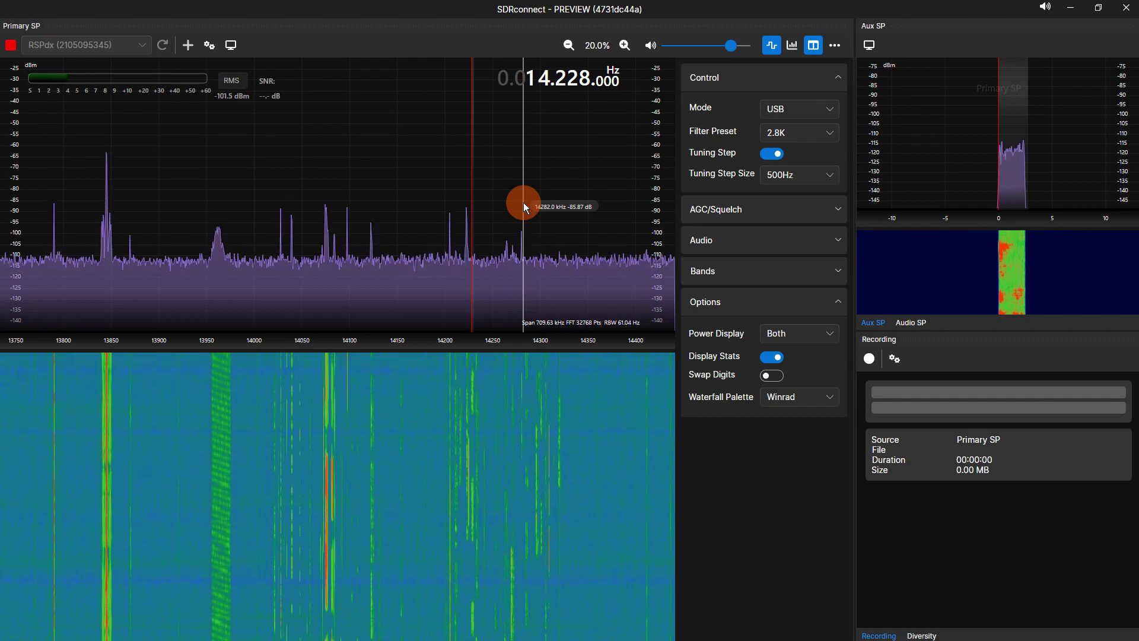
Zoom in to 33.3%, tune to 14.269 MHz and bring up the settings panel.
click(626, 45)
click(627, 45)
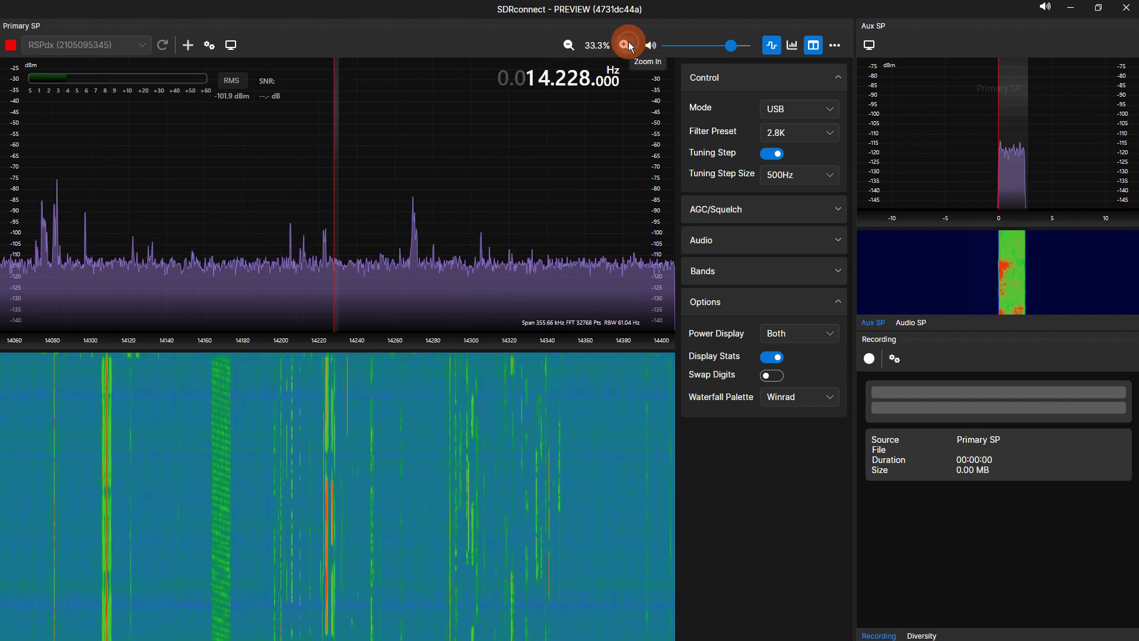
click(413, 277)
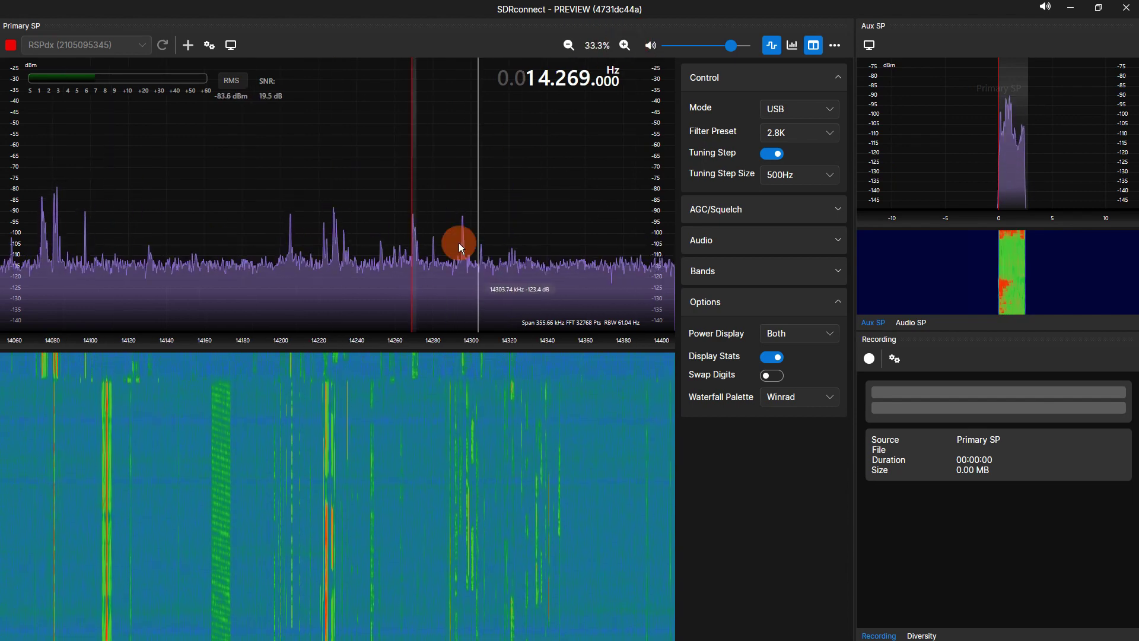
click(209, 45)
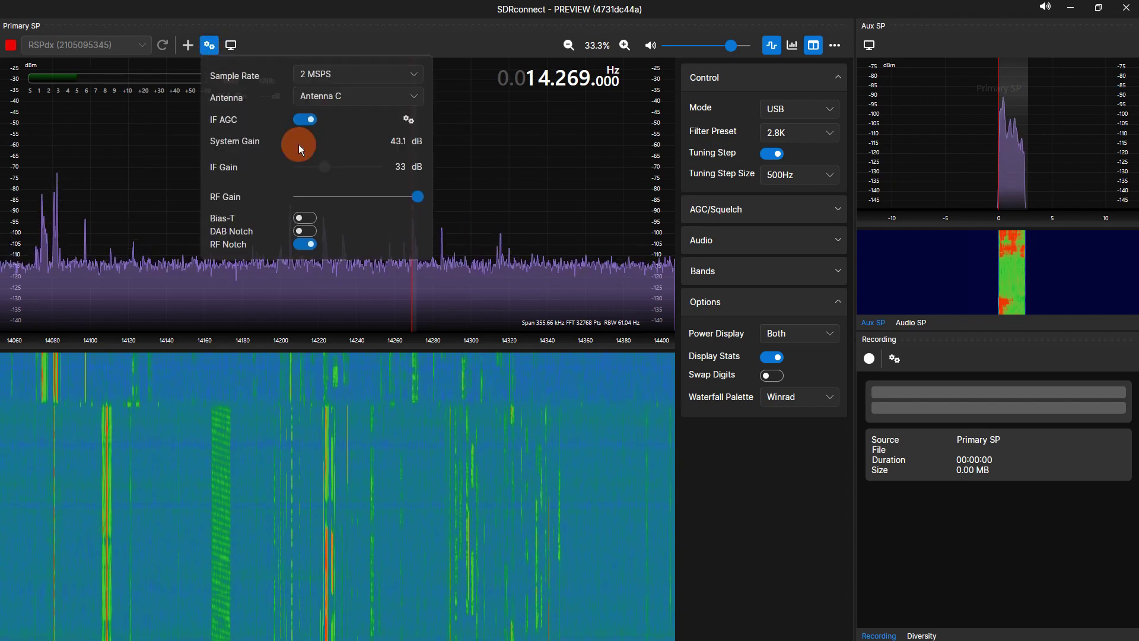
Lower the waterfall gain, set base -134 and reference level -35, then tune to 14.295 MHz.
click(232, 45)
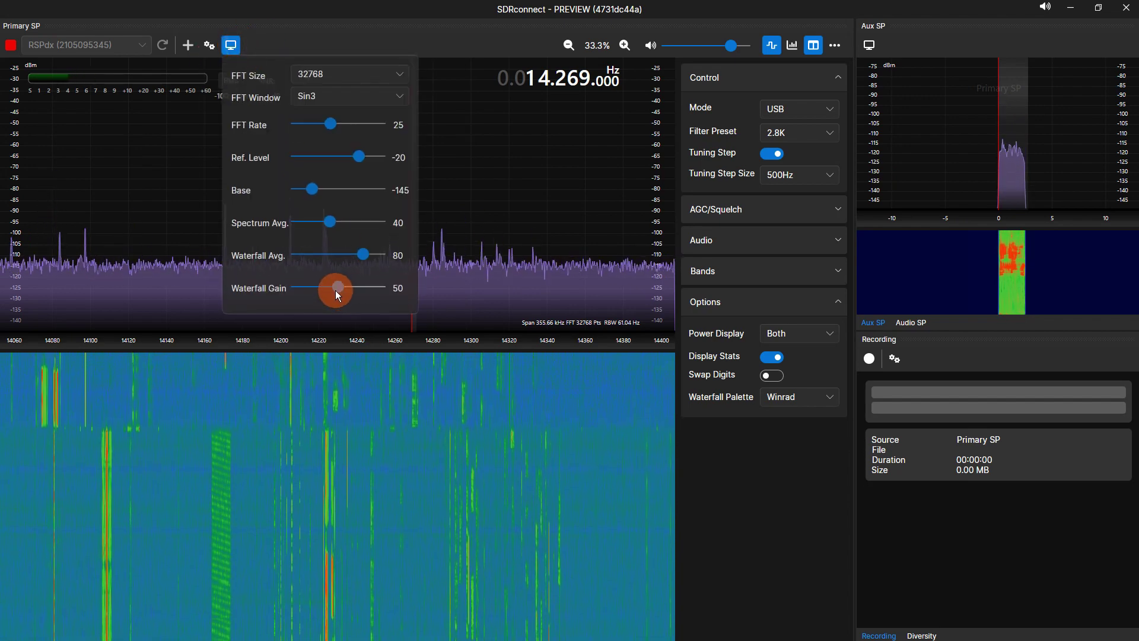
drag(339, 288, 330, 290)
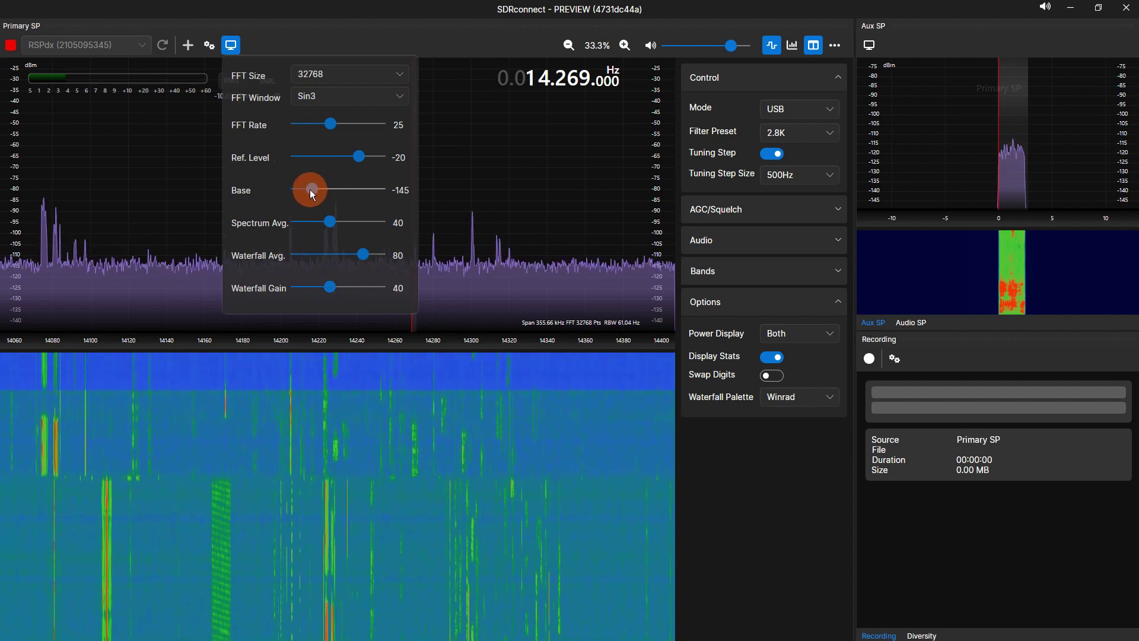
mouse_move(311, 191)
mouse_down()
mouse_move(300, 191)
mouse_move(330, 192)
mouse_move(343, 155)
mouse_up()
click(330, 157)
click(231, 45)
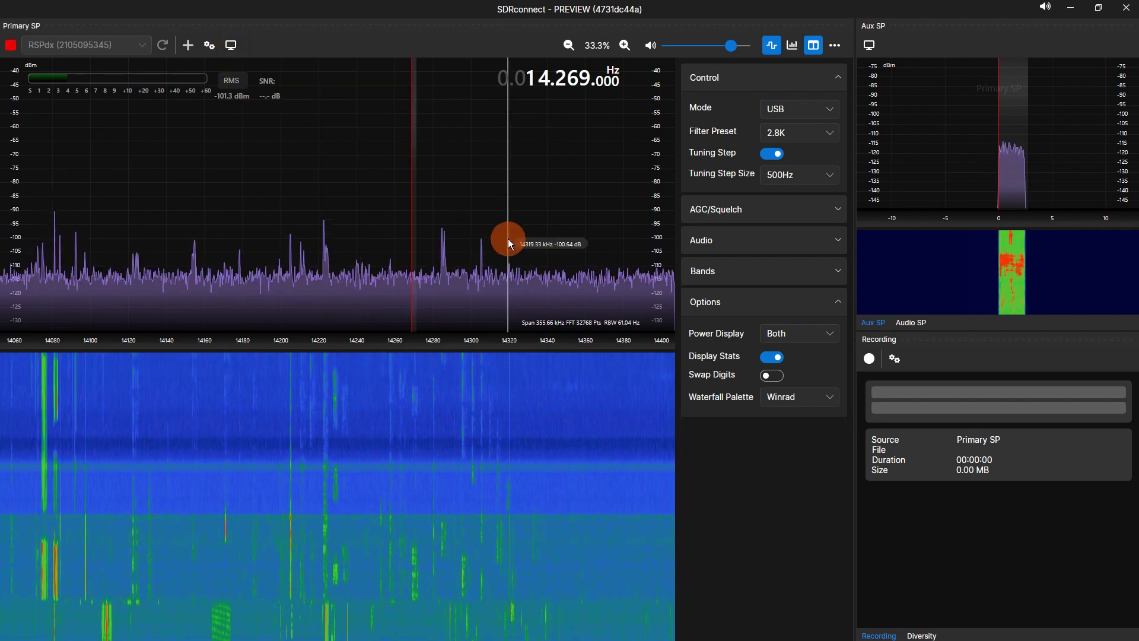
click(462, 215)
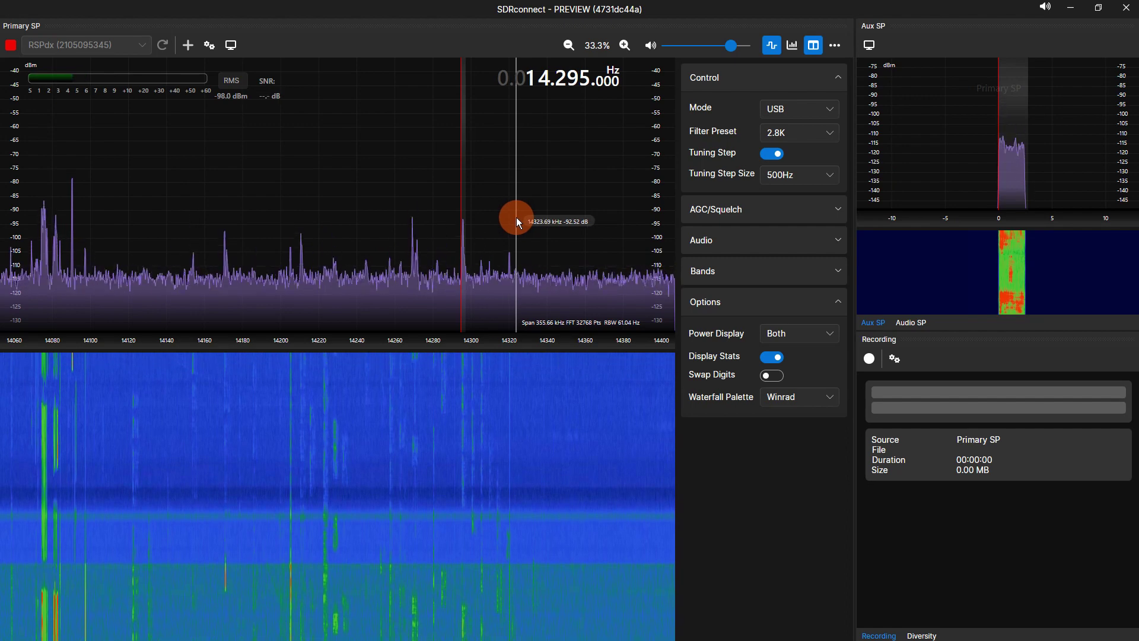
Set waterfall gain 51, waterfall averaging 100 and FFT rate 22 in the display settings.
click(210, 45)
click(236, 50)
click(236, 50)
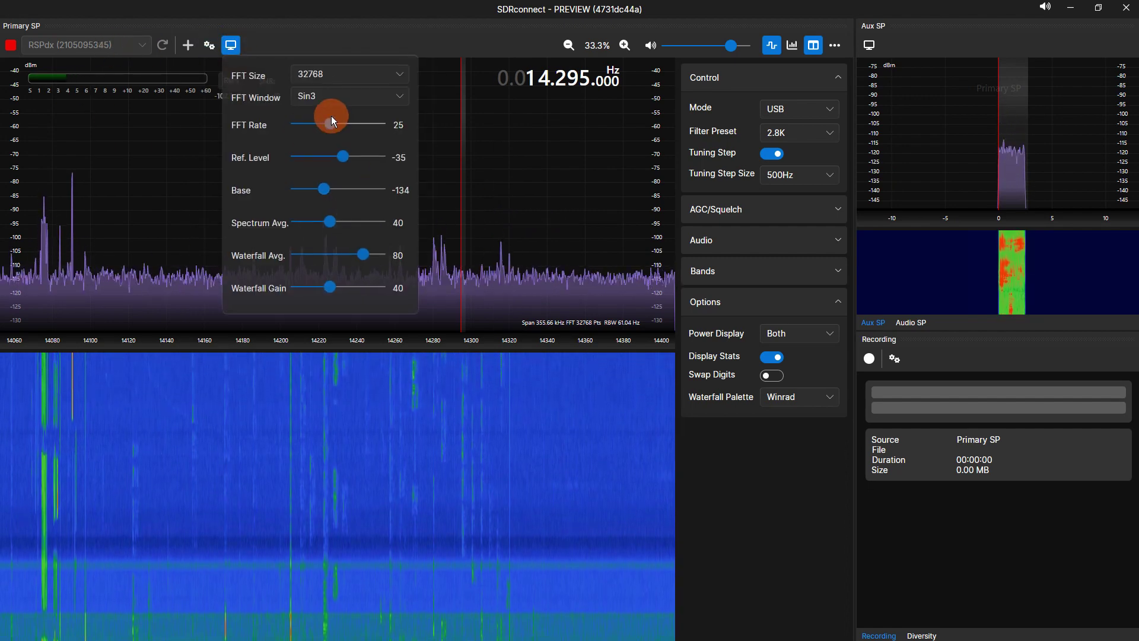
drag(342, 287, 339, 286)
drag(361, 249, 384, 250)
drag(330, 123, 326, 121)
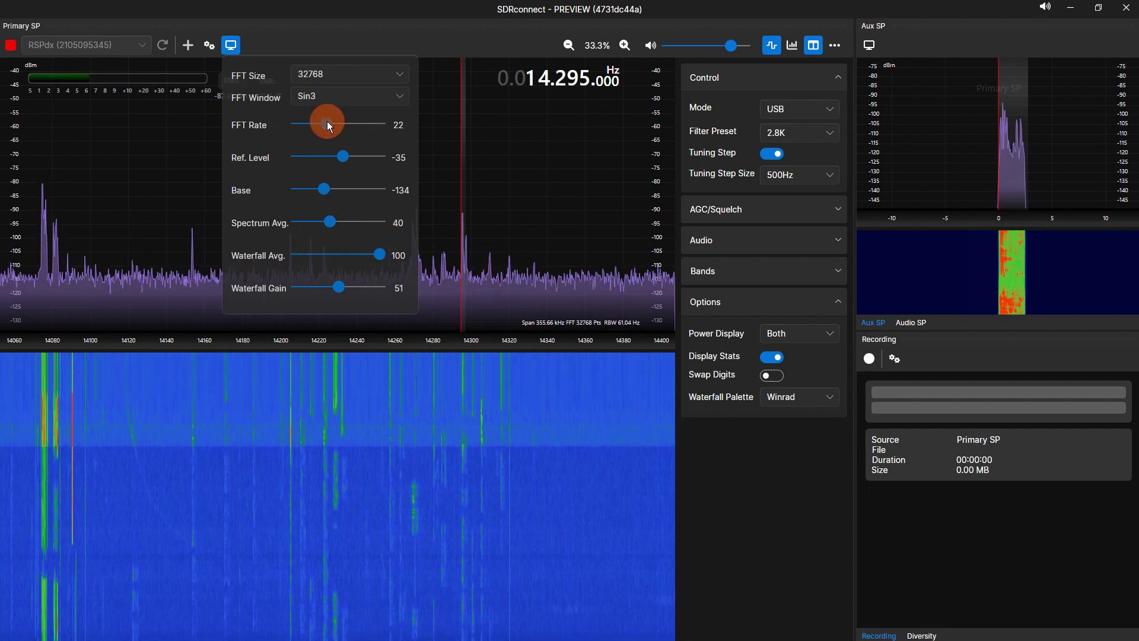
click(232, 44)
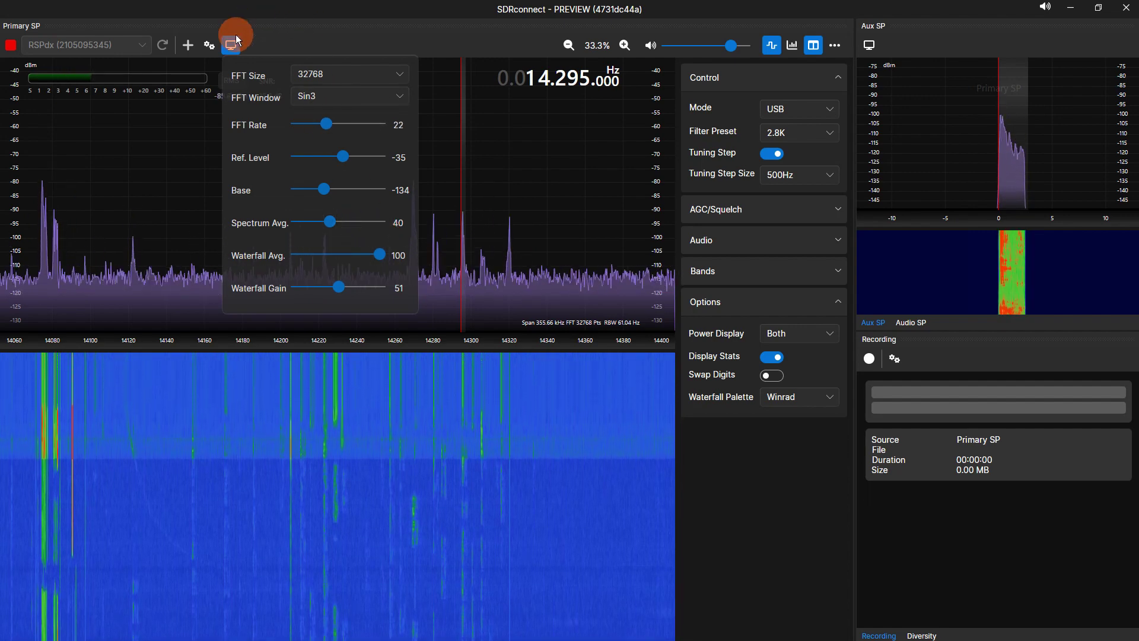
Tune to 14.305 MHz, widen the auxiliary filter passband slightly, then tune to 14.318 MHz.
click(481, 233)
scroll(537, 217, up, 1)
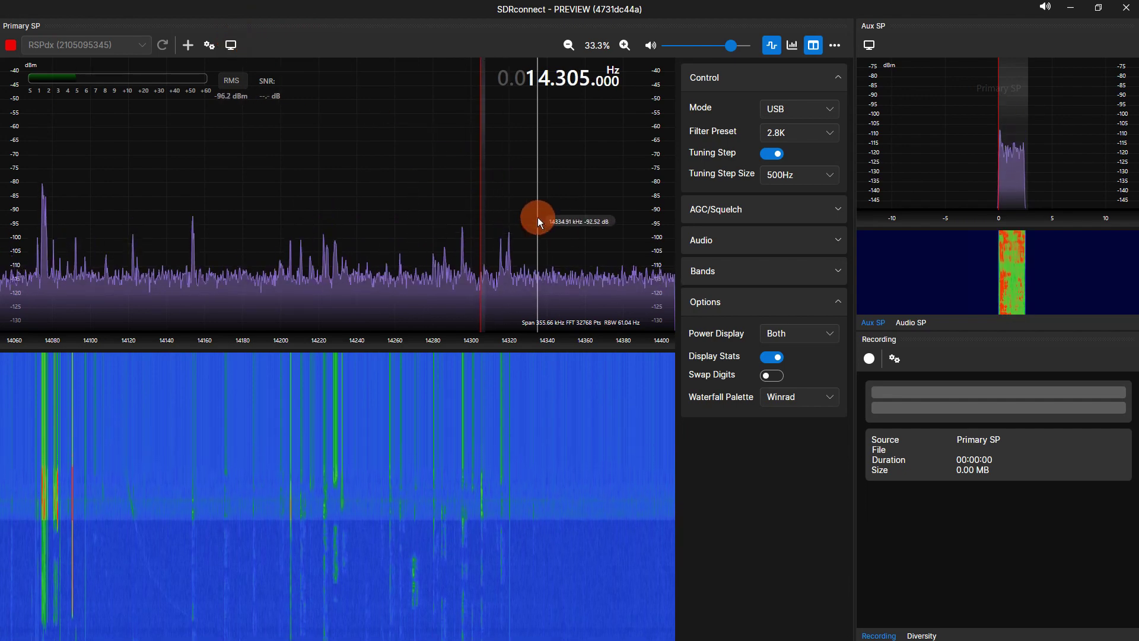
drag(1030, 102, 1037, 102)
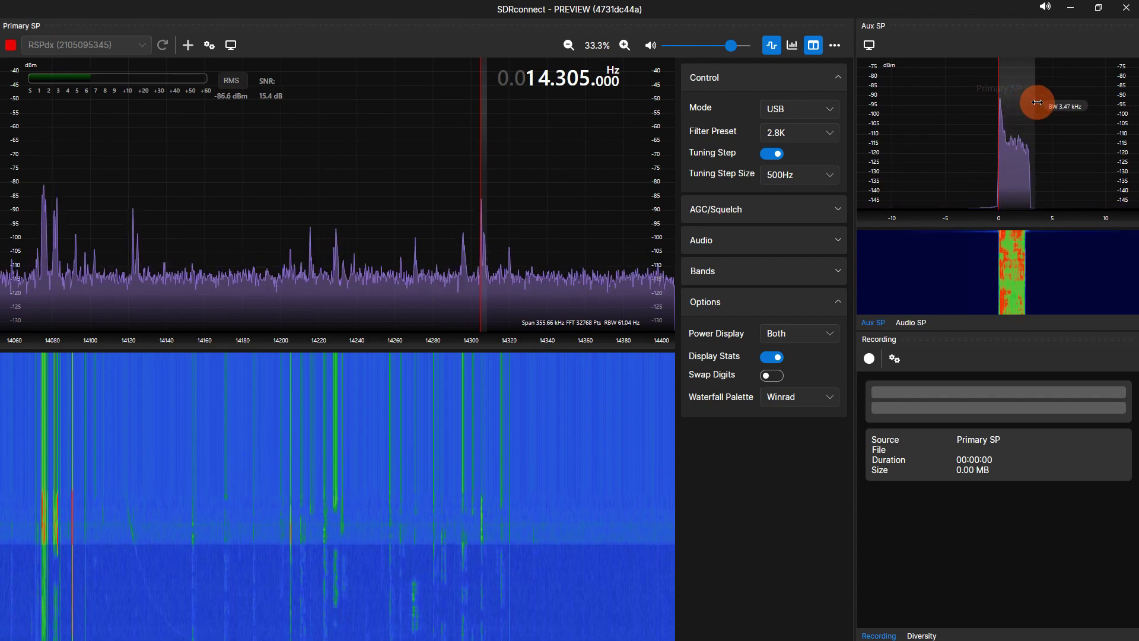
click(505, 187)
scroll(600, 156, up, 3)
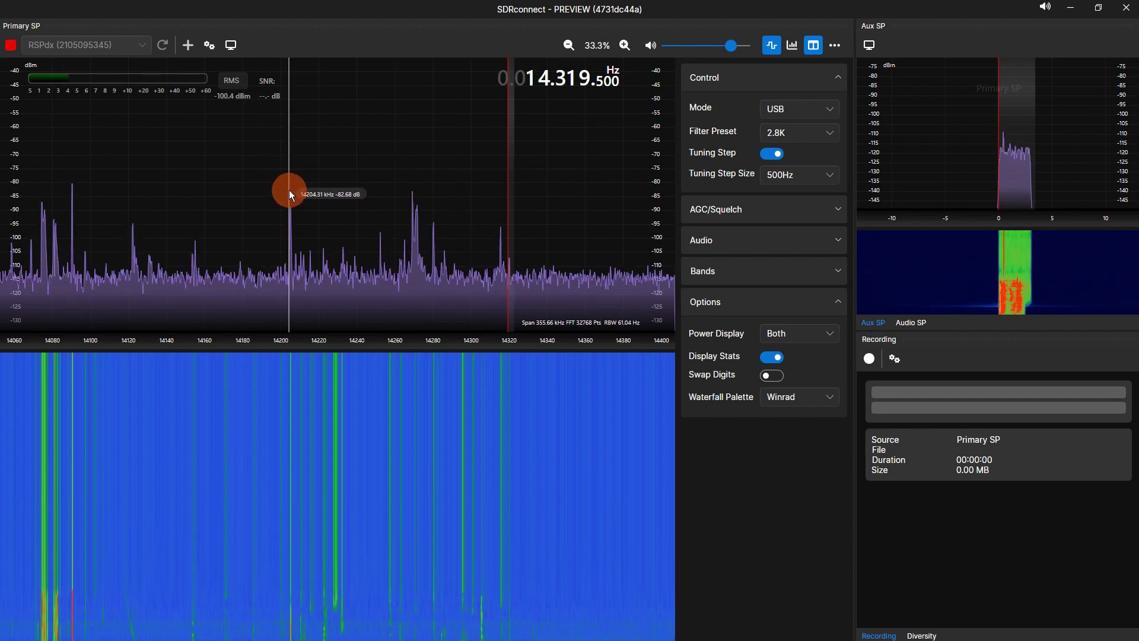
Zoom out to the full 2000 kHz span, switch to AM and tune the strong 13.845 MHz signal.
click(571, 45)
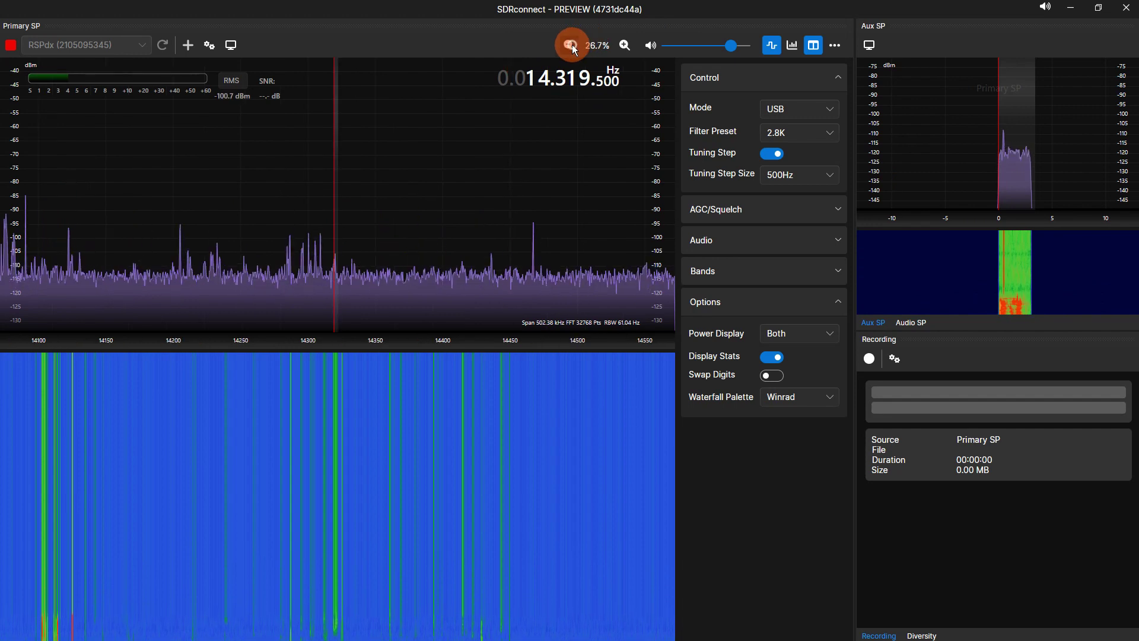
scroll(540, 82, down, 2)
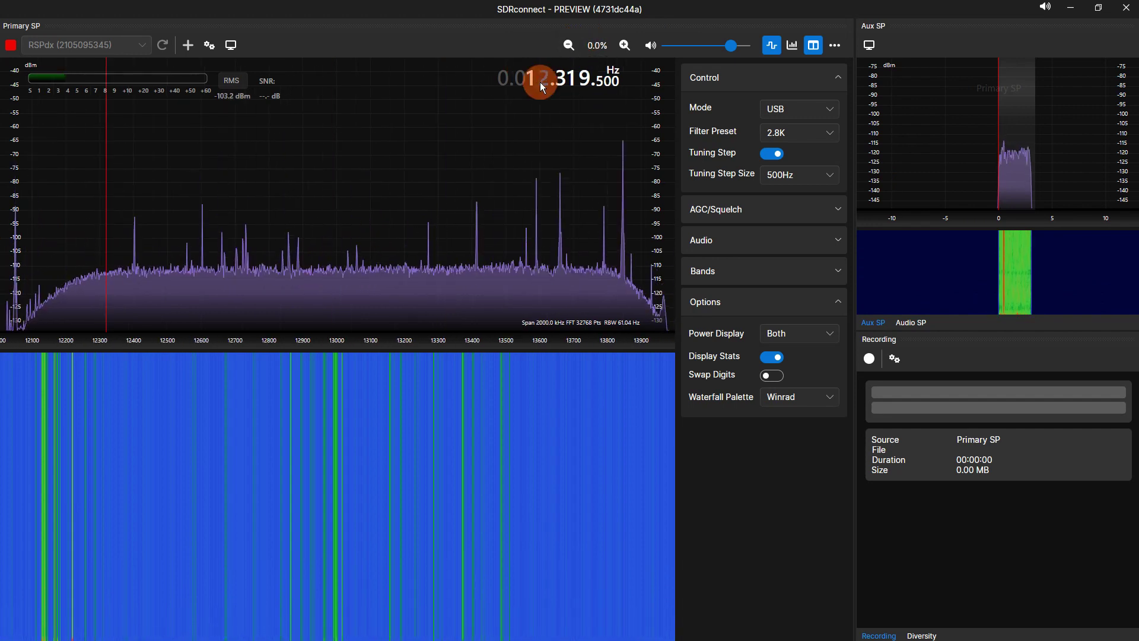
click(792, 109)
click(774, 131)
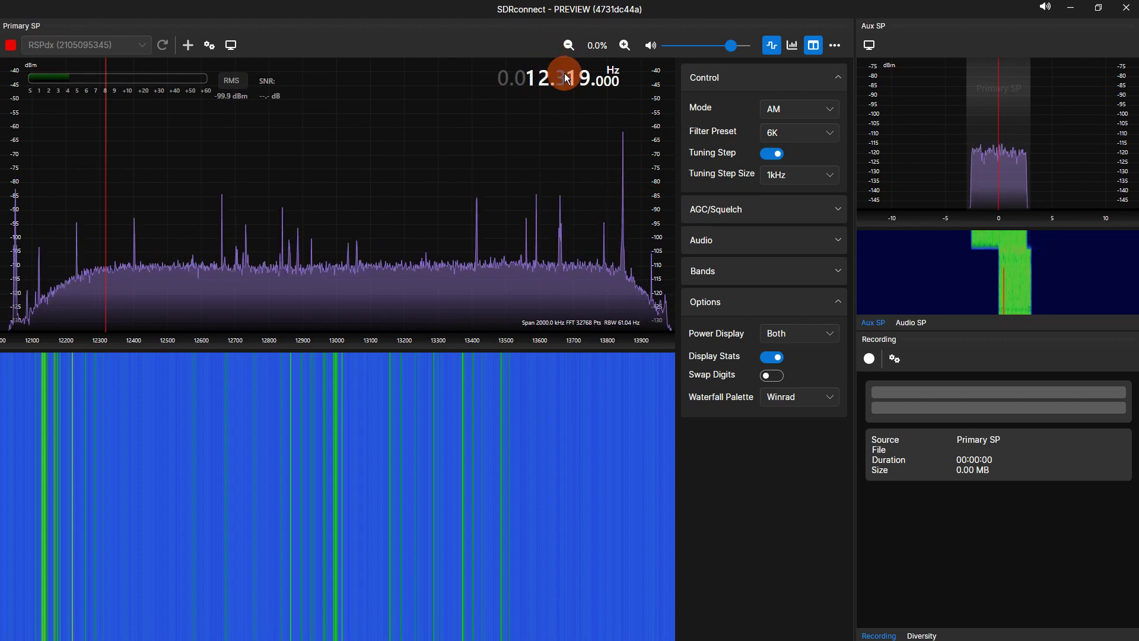
scroll(568, 79, up, 7)
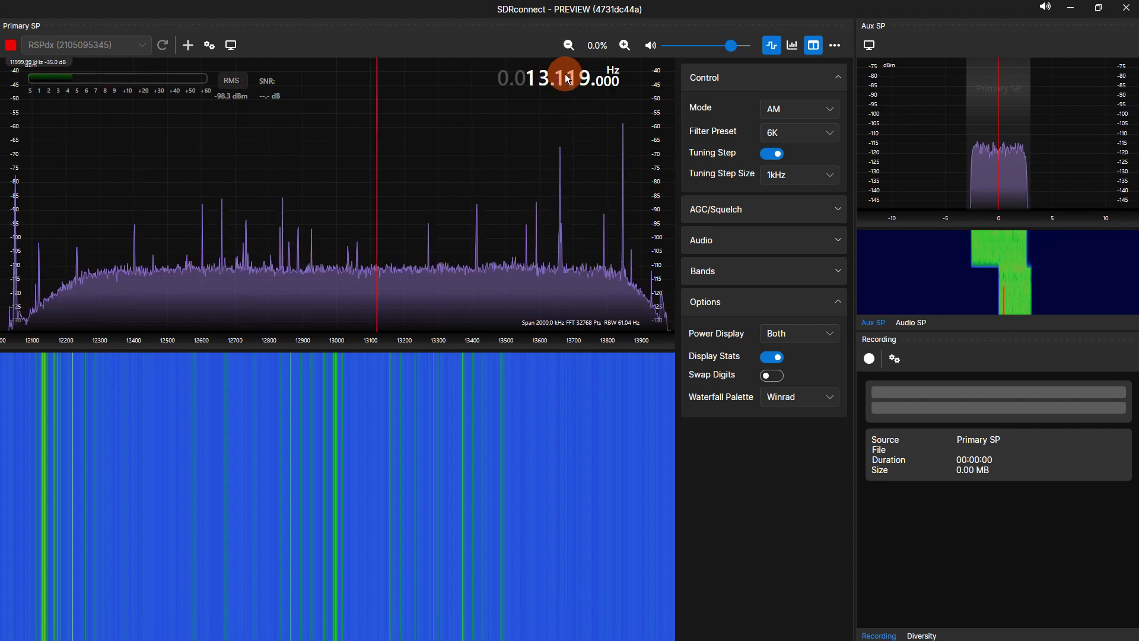
scroll(565, 80, up, 9)
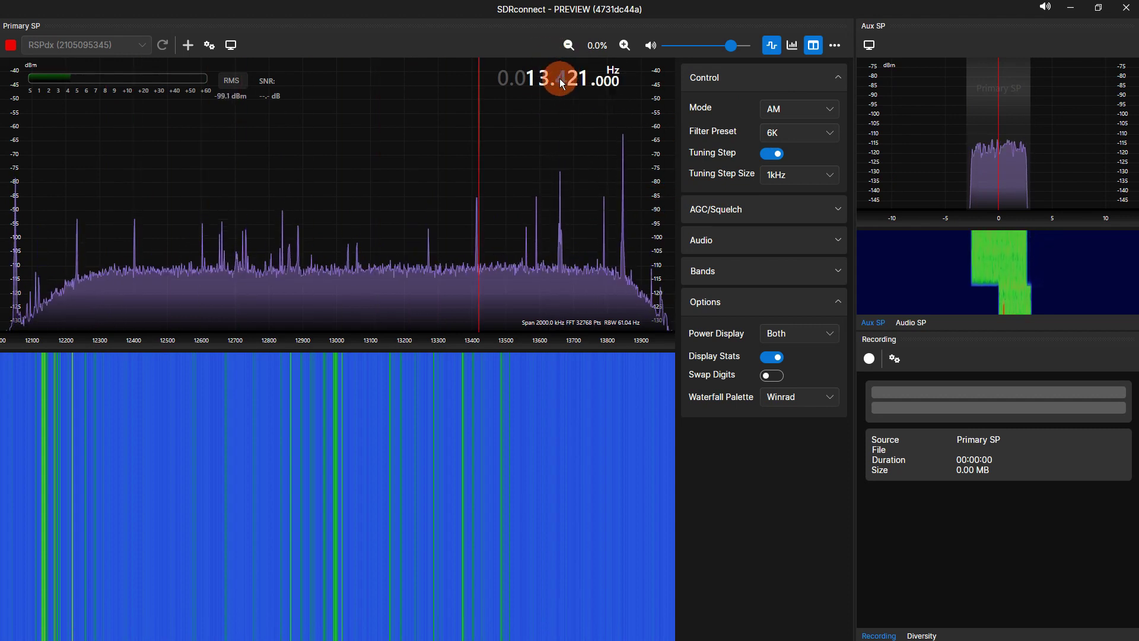
click(589, 253)
scroll(619, 240, down, 2)
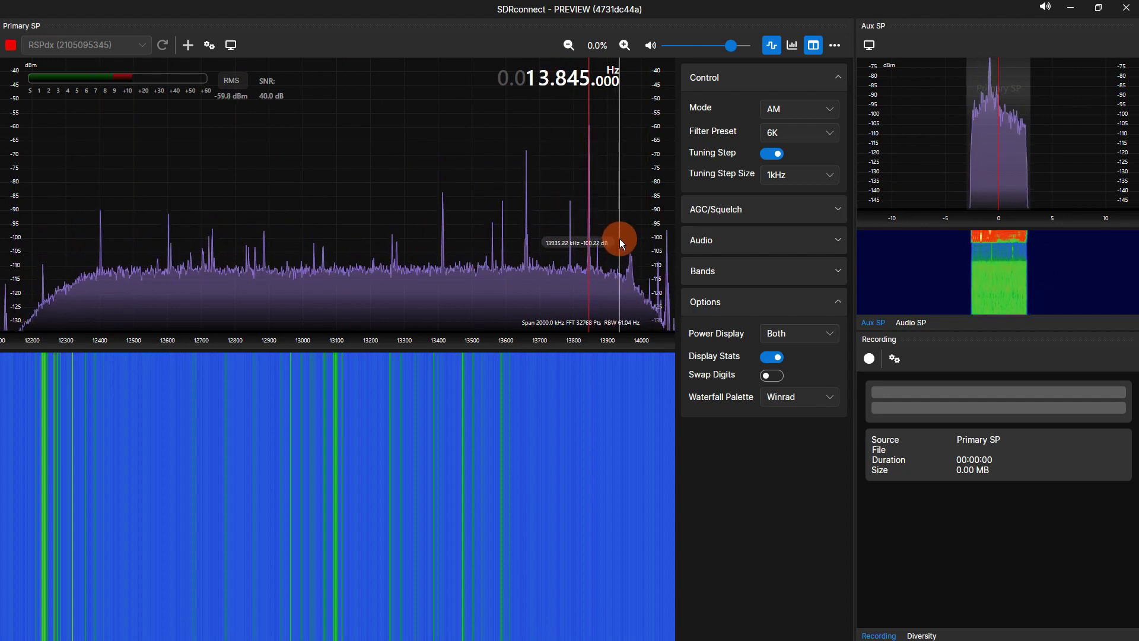
Set the auxiliary spectrum base to -160 and push its reference level near maximum.
click(870, 46)
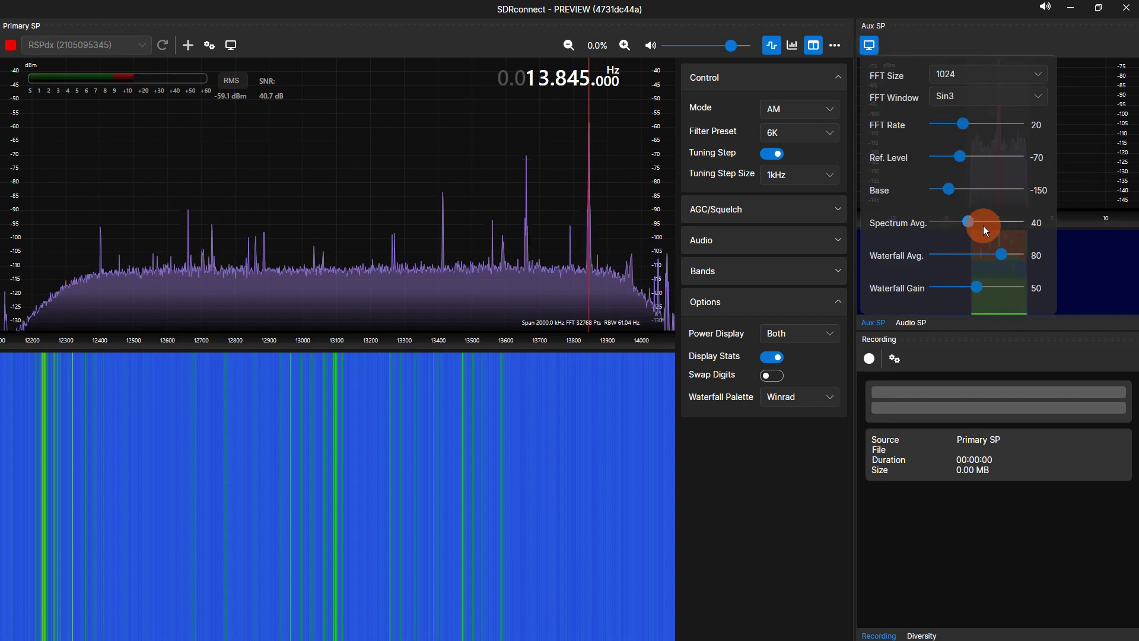
mouse_move(934, 195)
mouse_down()
mouse_move(1012, 194)
mouse_move(925, 197)
mouse_up()
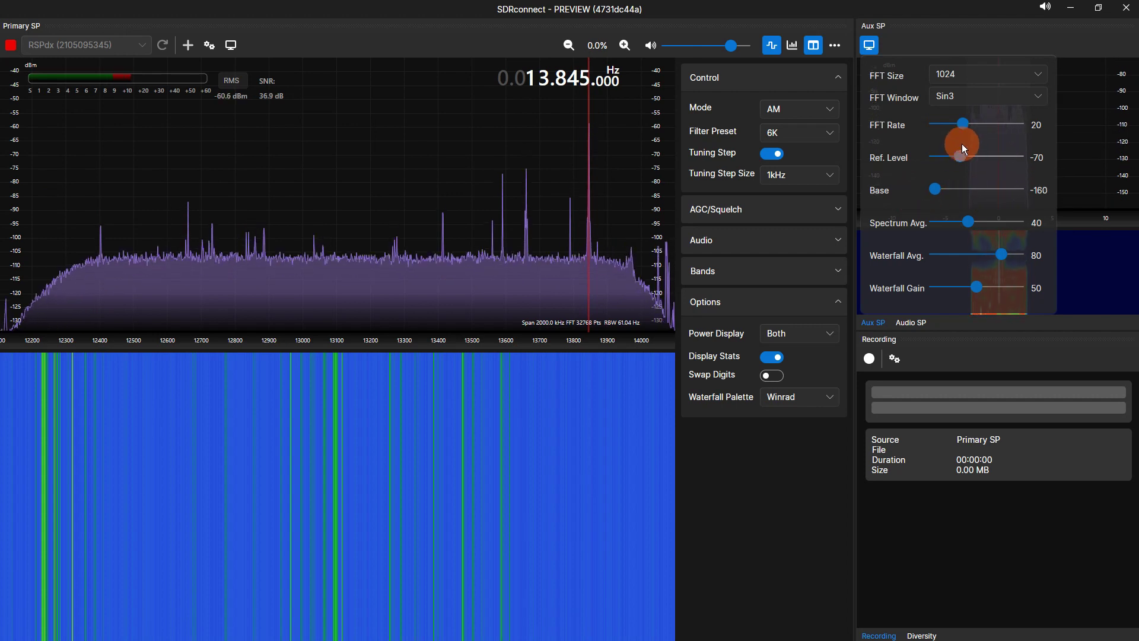
drag(963, 152, 1016, 155)
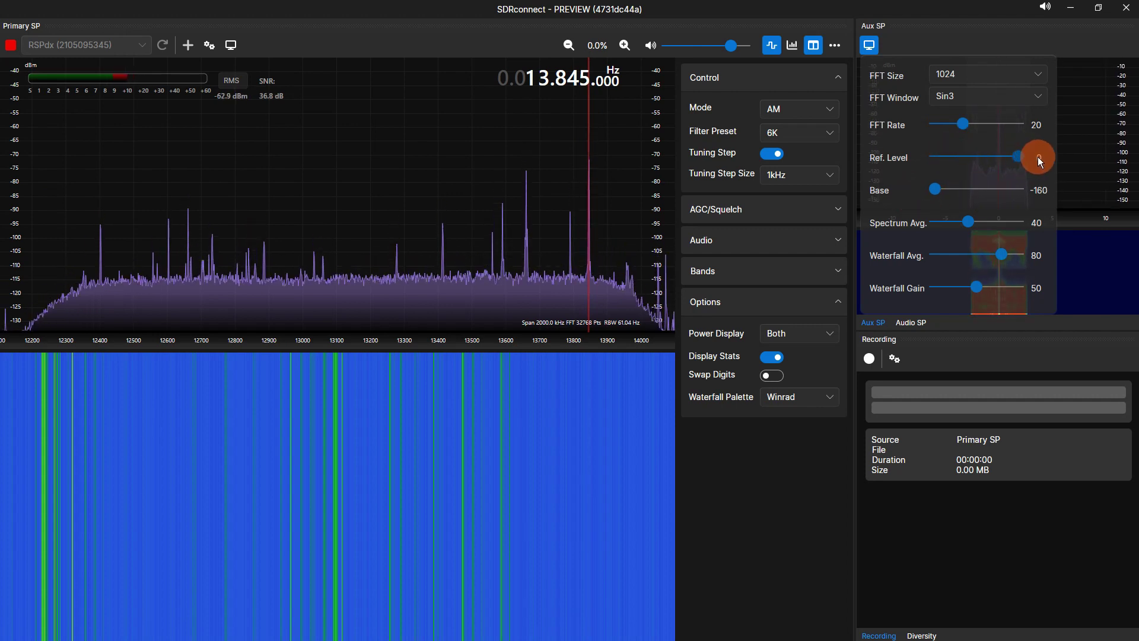
click(870, 45)
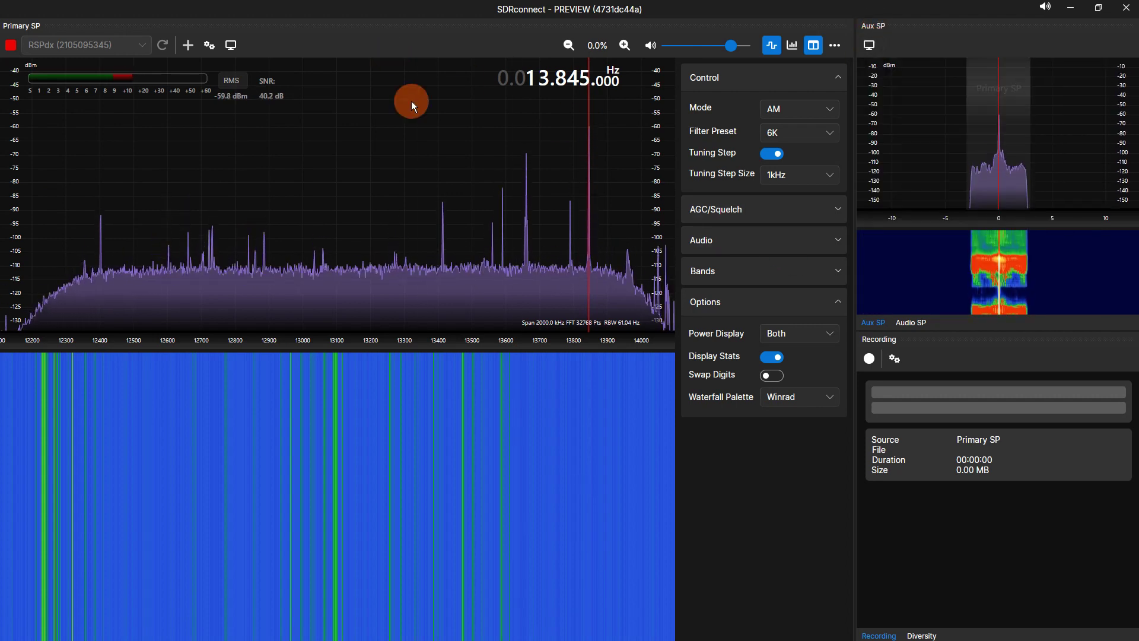